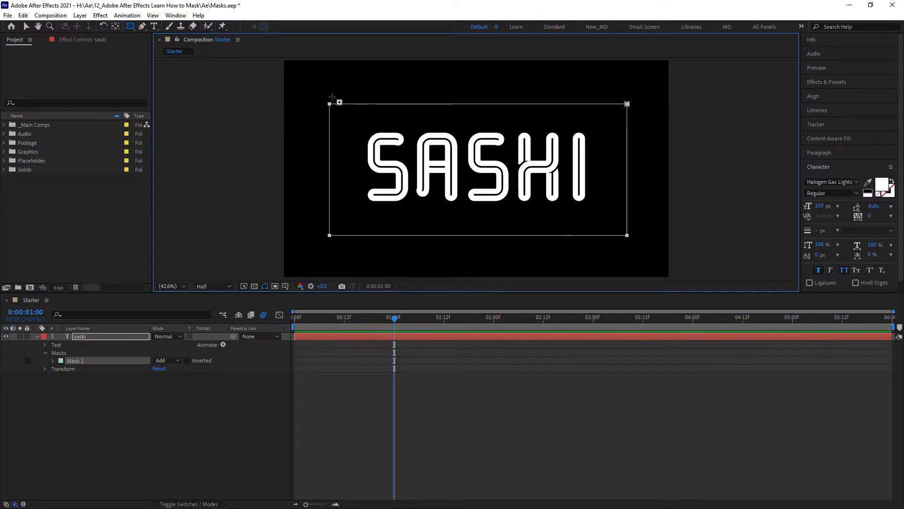
- Keep Mask 1 in Add mode and shift the whole mask slightly down and to the left over the text
{"action": "left_click", "coordinate": [26, 27]}
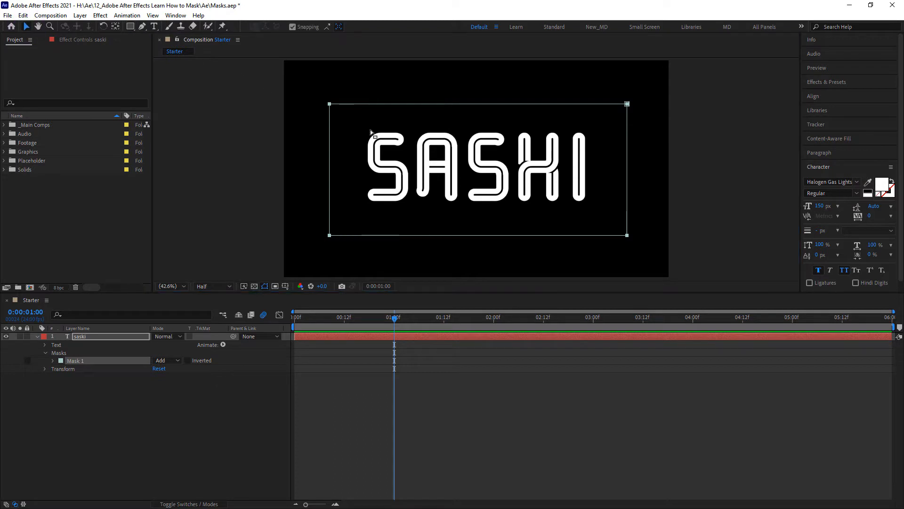
{"action": "left_click", "coordinate": [177, 361]}
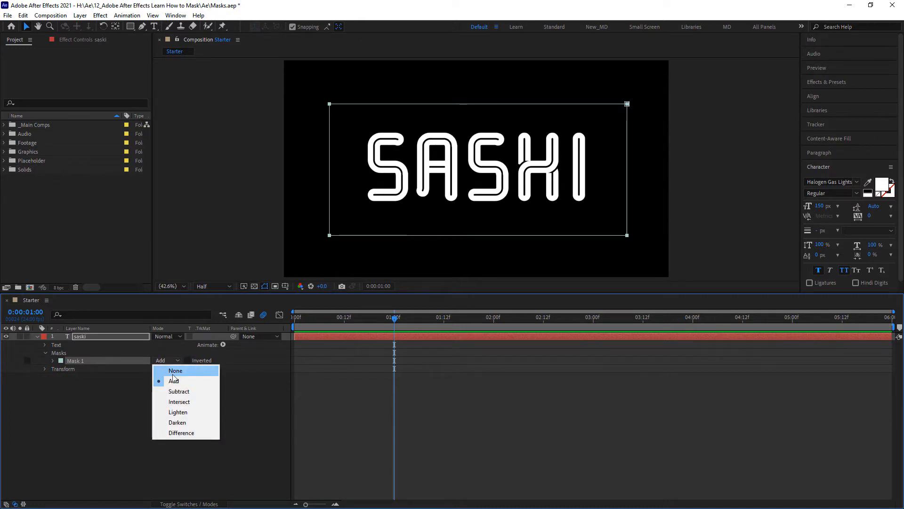
{"action": "left_click", "coordinate": [174, 380]}
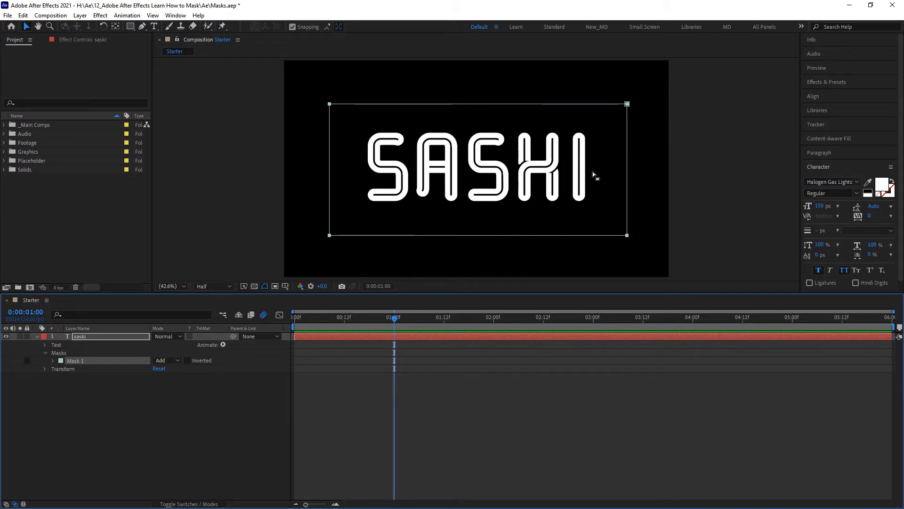
{"action": "left_click_drag", "start_coordinate": [627, 103], "coordinate": [623, 105]}
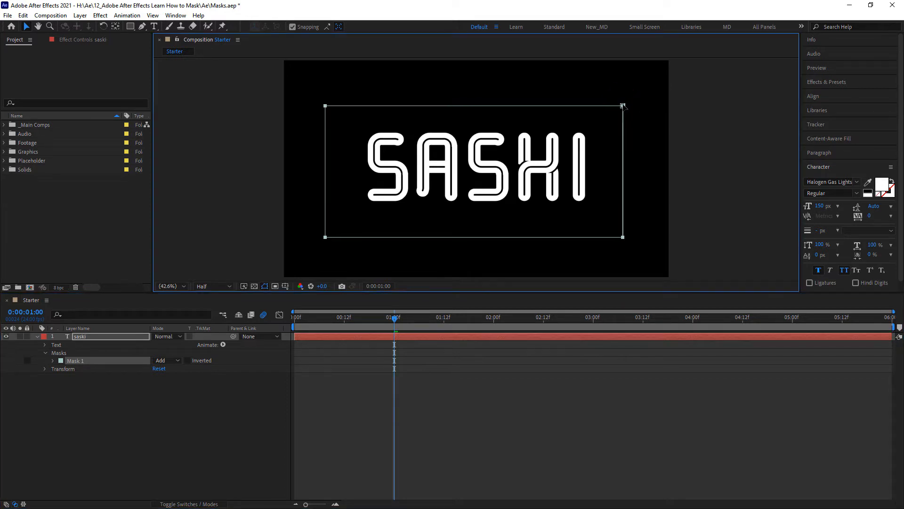
- Try Subtract mode on Mask 1 and return the mask to Add mode
{"action": "left_click", "coordinate": [171, 360]}
{"action": "left_click", "coordinate": [182, 392]}
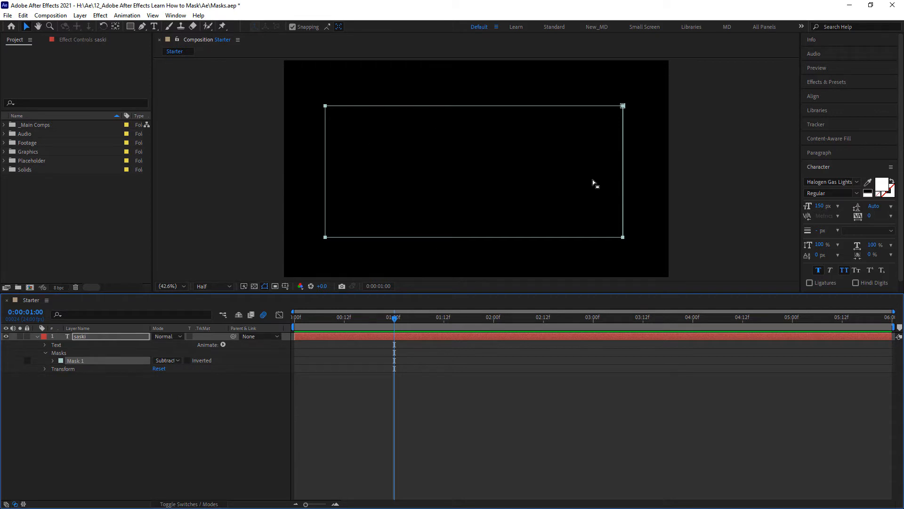
{"action": "left_click", "coordinate": [175, 363]}
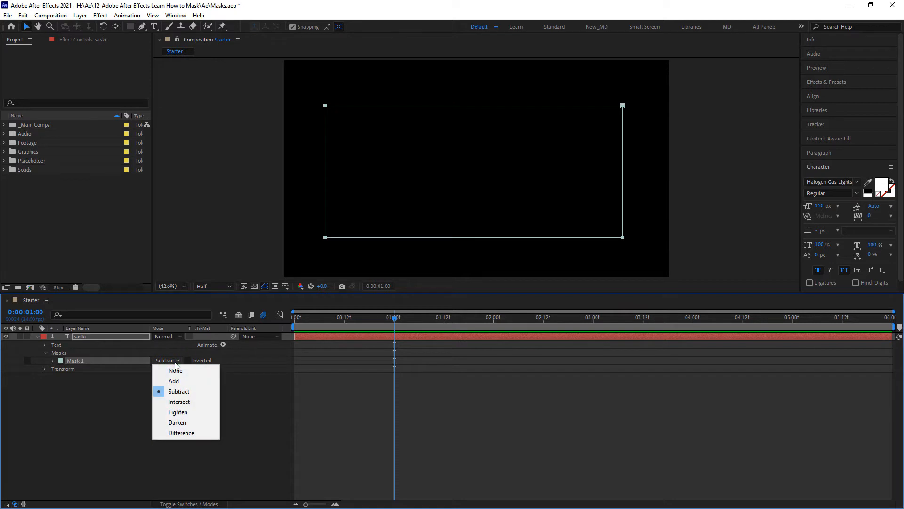
{"action": "left_click", "coordinate": [196, 382]}
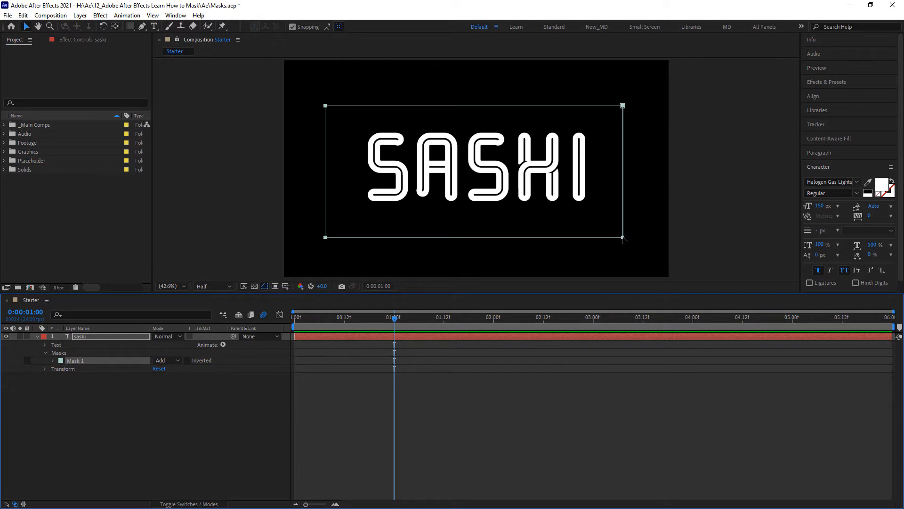
- Reposition Mask 1 and tighten it around the SASHI text by pulling in its right, top and bottom edges
{"action": "left_click_drag", "start_coordinate": [624, 240], "coordinate": [624, 235]}
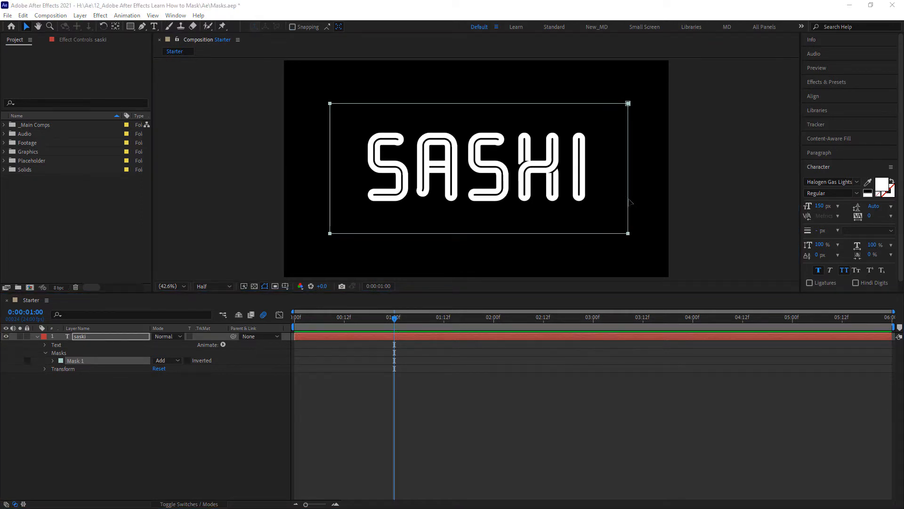
{"action": "left_click", "coordinate": [627, 198]}
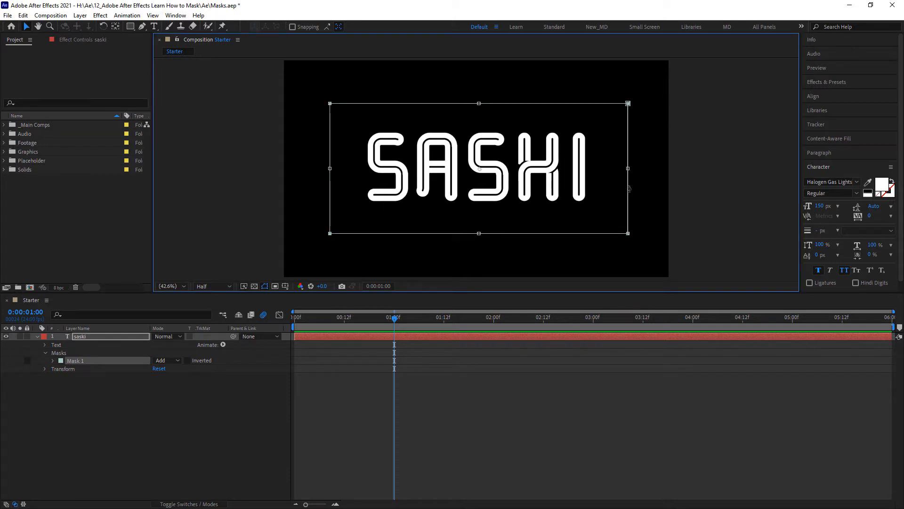
{"action": "left_click_drag", "start_coordinate": [629, 169], "coordinate": [602, 172]}
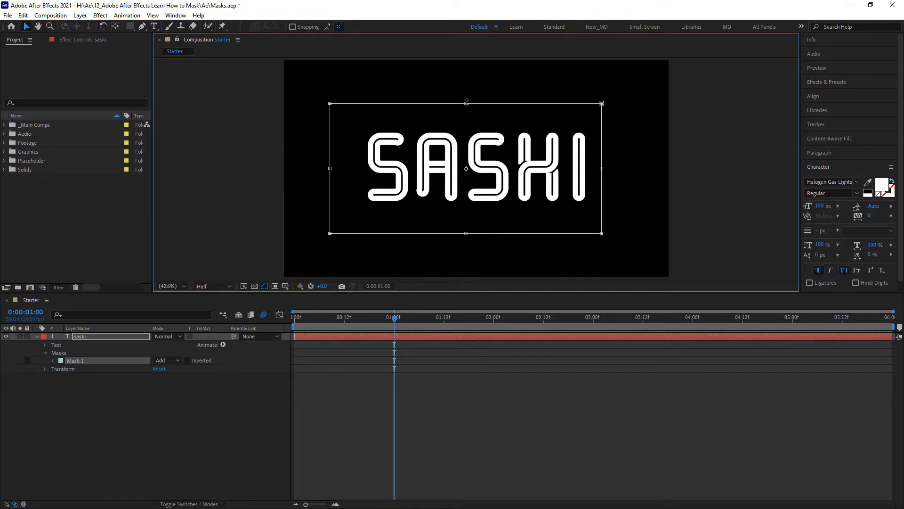
{"action": "left_click_drag", "start_coordinate": [466, 102], "coordinate": [466, 111]}
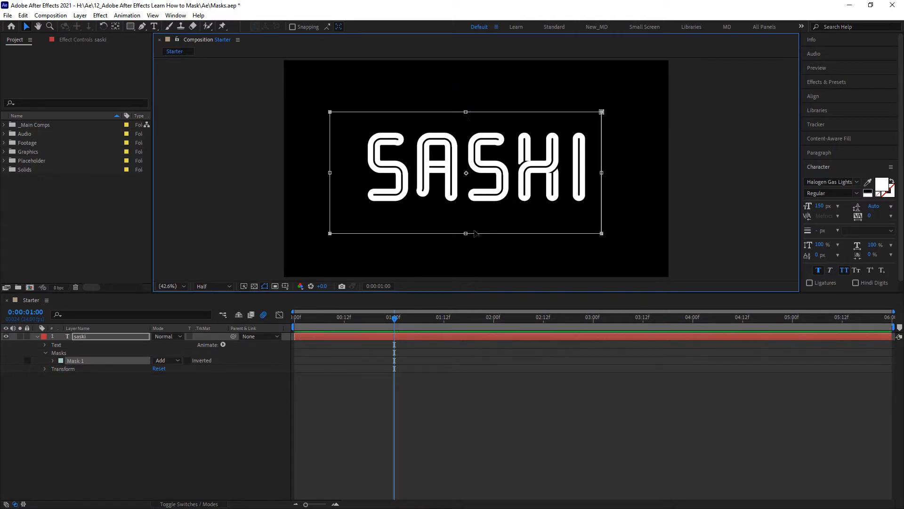
{"action": "left_click_drag", "start_coordinate": [466, 234], "coordinate": [466, 227]}
- Set a Mask Path keyframe for Mask 1 at 0:00:01:00
{"action": "left_click", "coordinate": [395, 319]}
{"action": "mouse_move", "coordinate": [395, 320]}
{"action": "left_mouse_down"}
{"action": "mouse_move", "coordinate": [383, 318]}
{"action": "mouse_move", "coordinate": [395, 321]}
{"action": "left_mouse_up"}
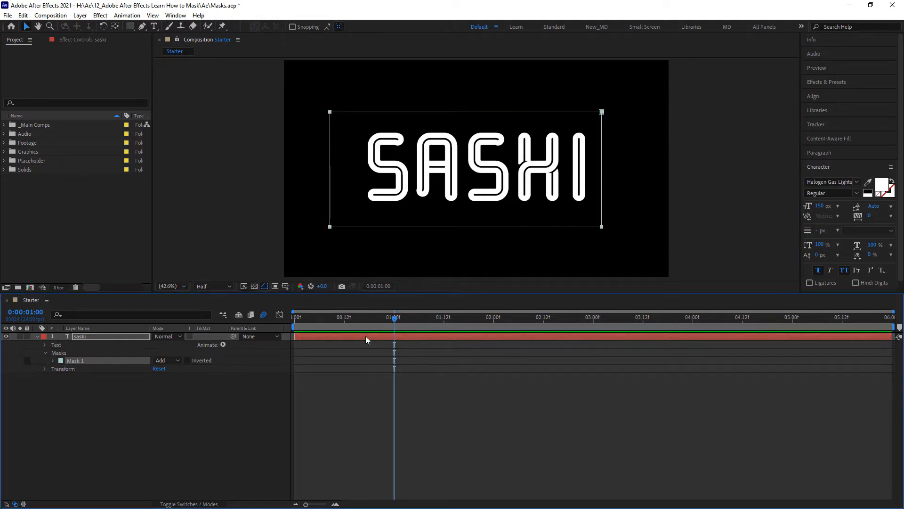
{"action": "left_click", "coordinate": [52, 360]}
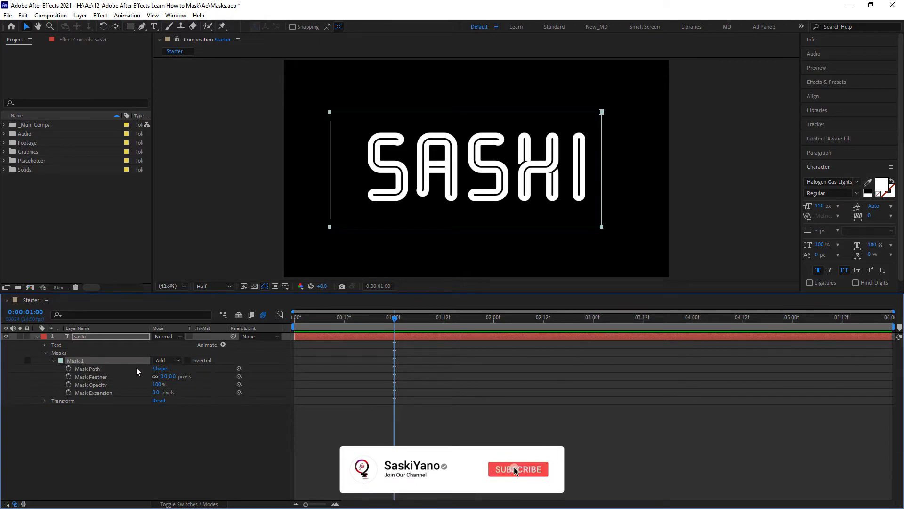
{"action": "left_click", "coordinate": [69, 368]}
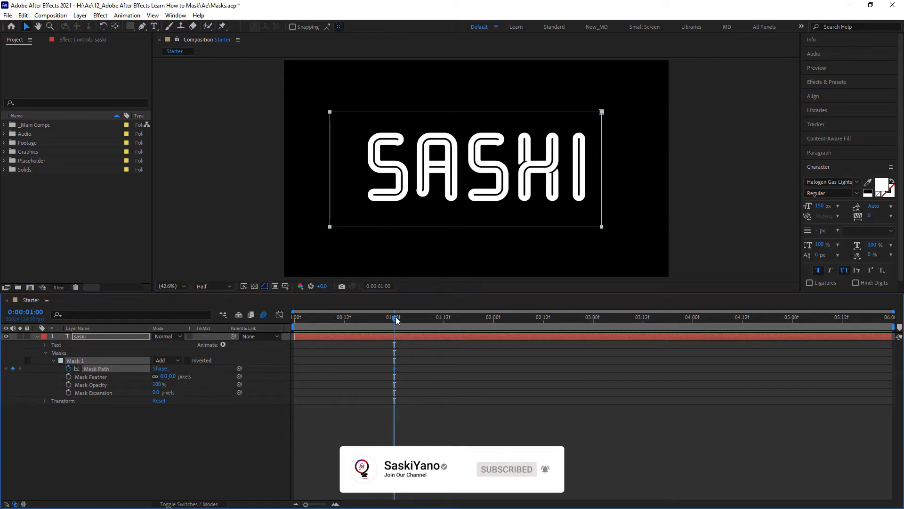
- At 0:00:00:00, narrow Mask 1 from its right edge to a thin strip left of the text, hiding all letters
{"action": "key", "text": "Page_Up"}
{"action": "left_click_drag", "start_coordinate": [385, 321], "coordinate": [252, 322]}
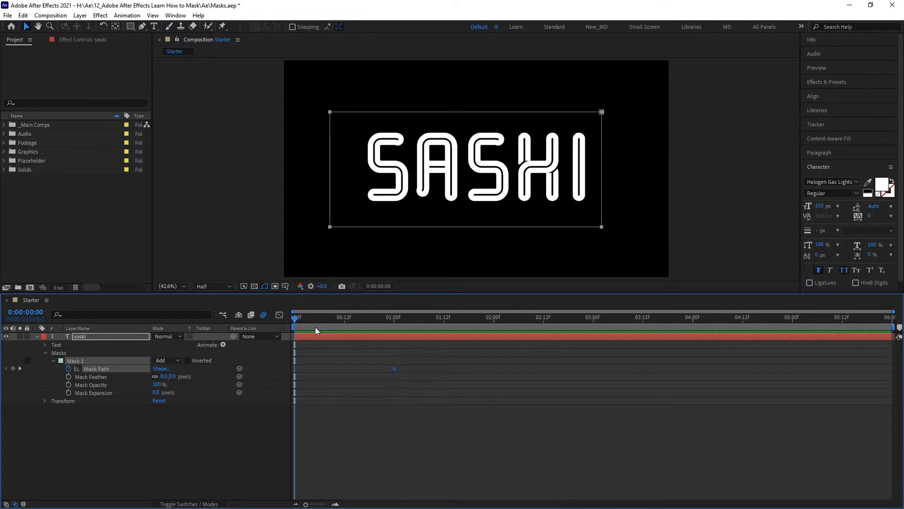
{"action": "double_click", "coordinate": [601, 207]}
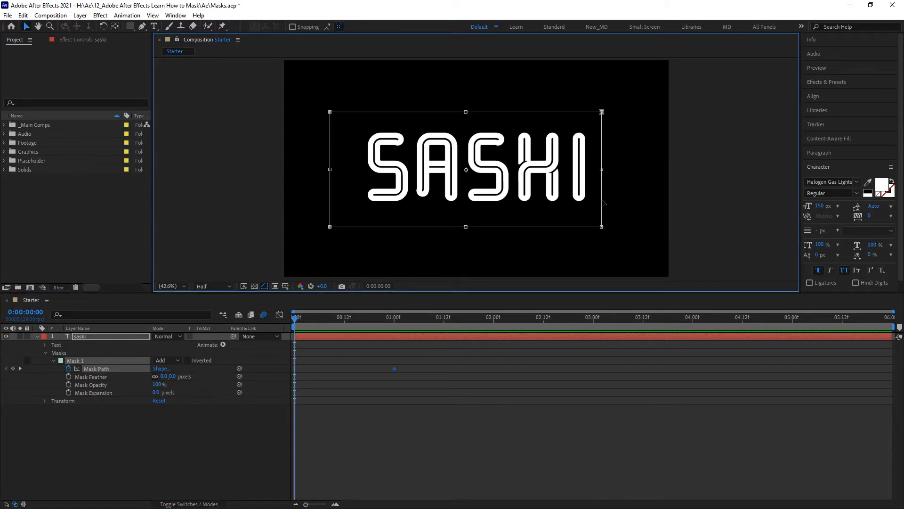
{"action": "left_click_drag", "start_coordinate": [603, 173], "coordinate": [351, 181]}
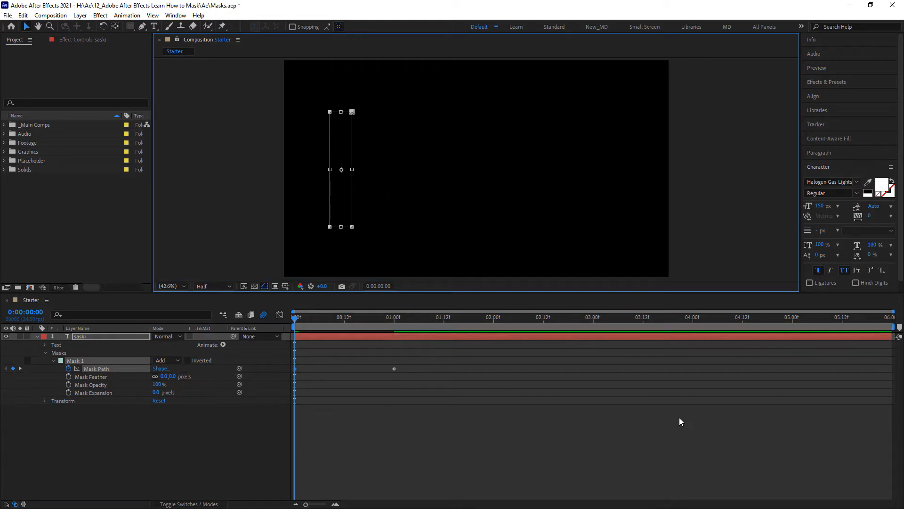
- Preview the mask reveal animation and return the playhead to 0:00:00:00
{"action": "key", "text": "space"}
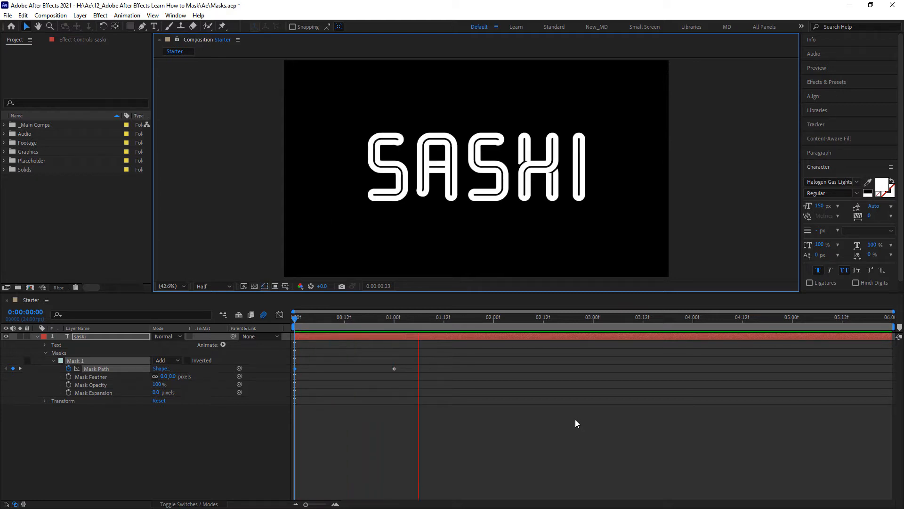
{"action": "key", "text": "space"}
{"action": "left_click", "coordinate": [476, 358]}
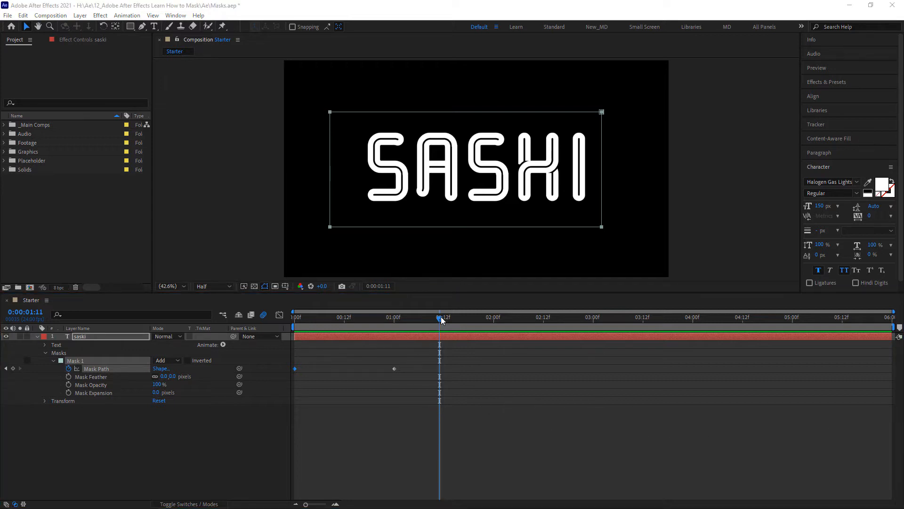
{"action": "left_click_drag", "start_coordinate": [441, 318], "coordinate": [280, 344]}
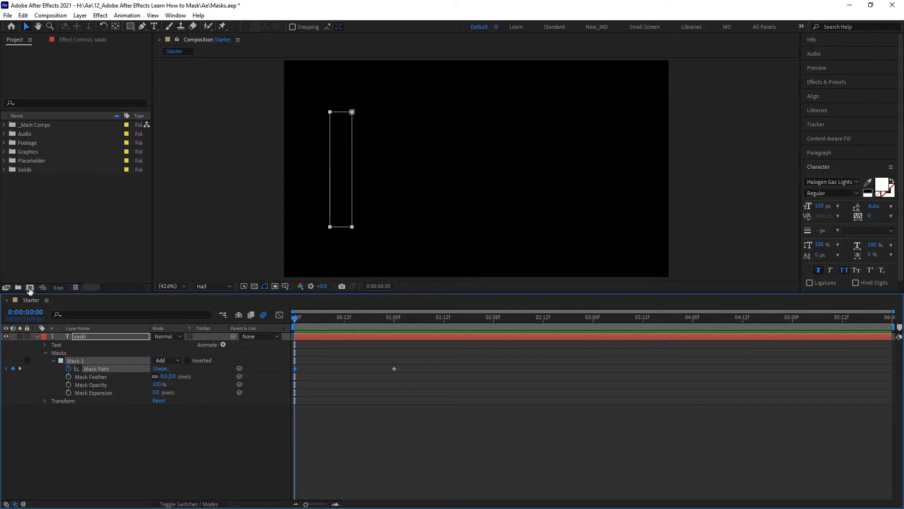
- Create a new composition named Solid Masks with the HDTV 1080 24 preset and a duration of 0:00:05:00
{"action": "left_click", "coordinate": [29, 287]}
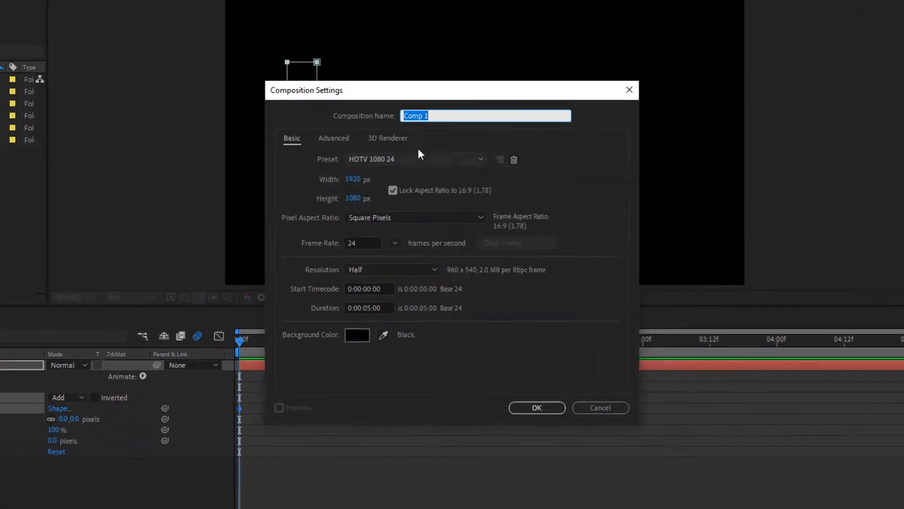
{"action": "type", "text": "S"}
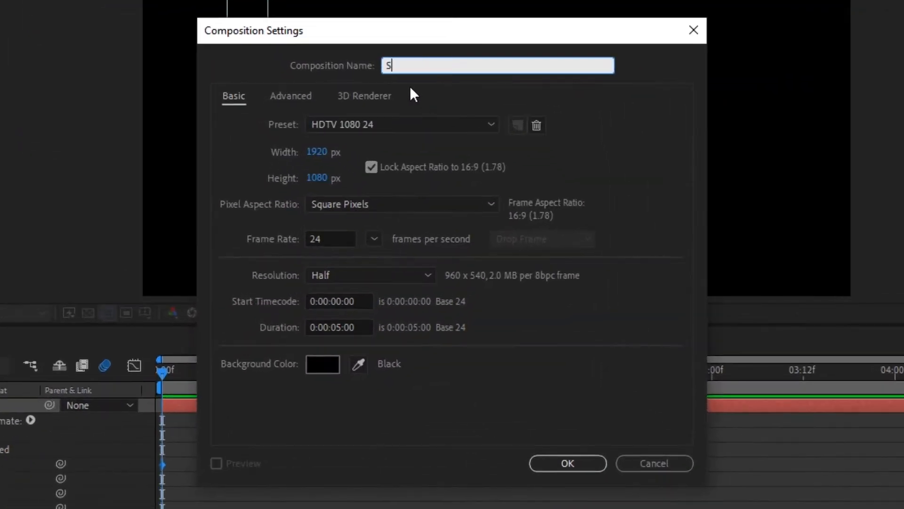
{"action": "type", "text": "olid Masks"}
{"action": "left_click", "coordinate": [360, 326]}
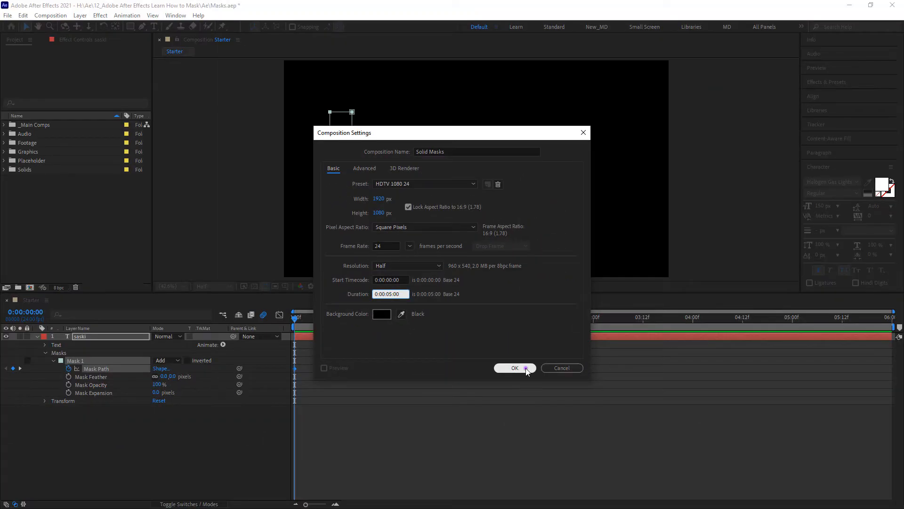
{"action": "left_click", "coordinate": [525, 368]}
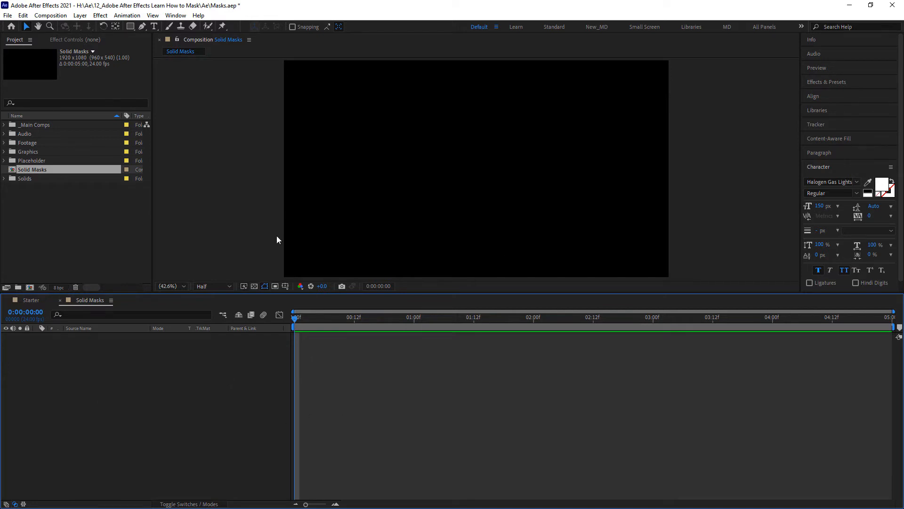
{"action": "right_click", "coordinate": [86, 381]}
{"action": "mouse_move", "coordinate": [171, 385]}
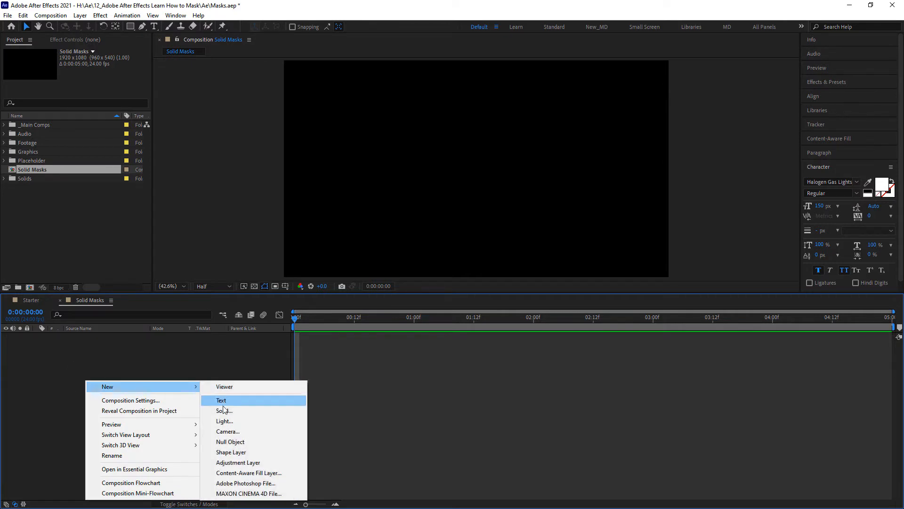
{"action": "left_click", "coordinate": [252, 412]}
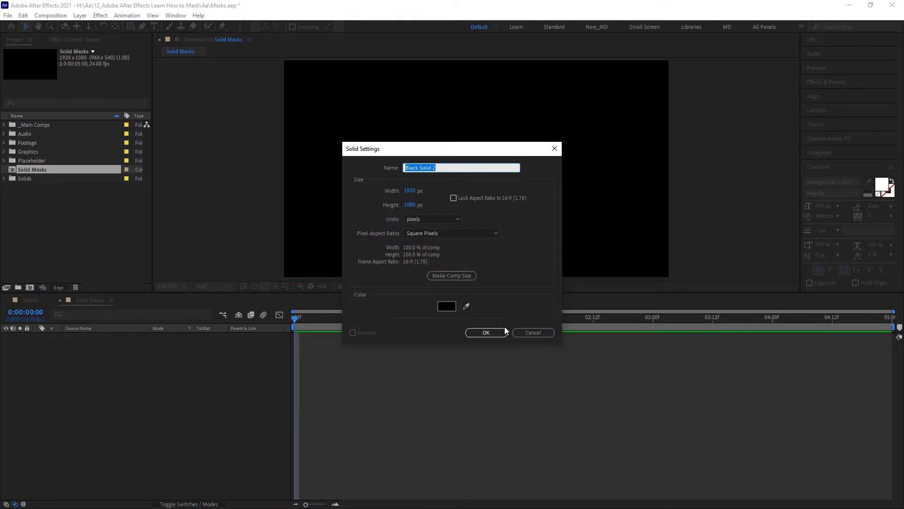
{"action": "left_click", "coordinate": [533, 332]}
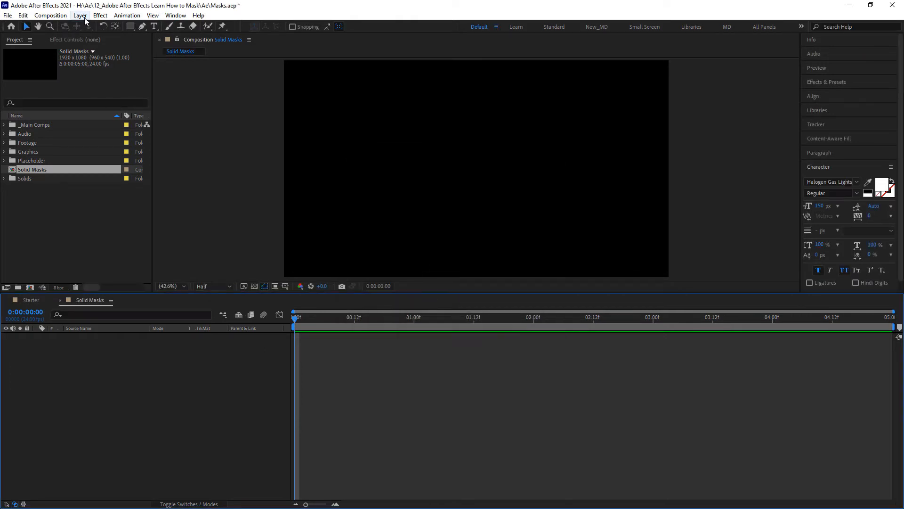
- Create a 1920 x 1080 px solid layer in the Solid Masks composition with the orange colour FFB11B
{"action": "left_click", "coordinate": [80, 15]}
{"action": "mouse_move", "coordinate": [174, 28]}
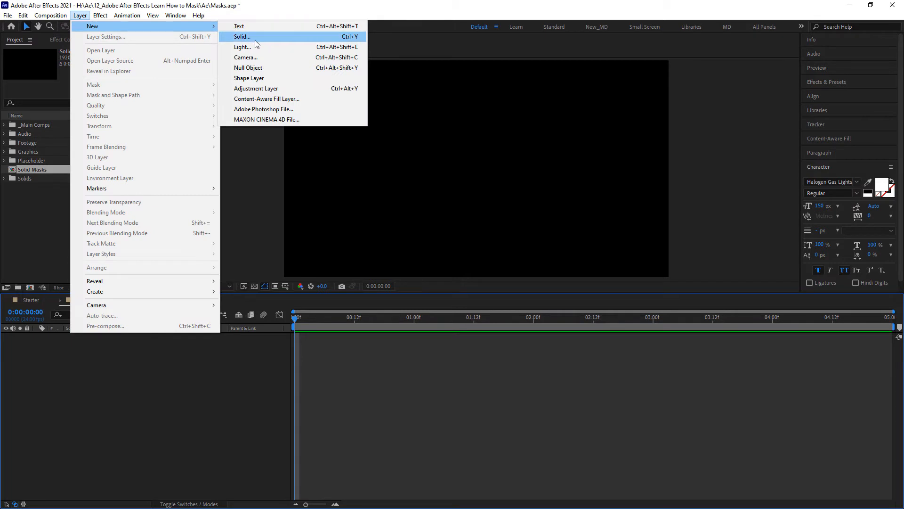
{"action": "left_click", "coordinate": [363, 37]}
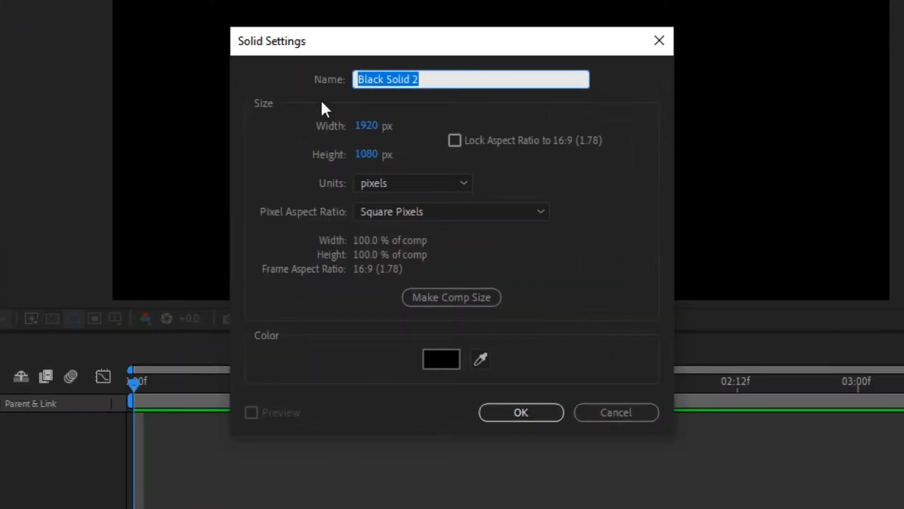
{"action": "left_click", "coordinate": [434, 355]}
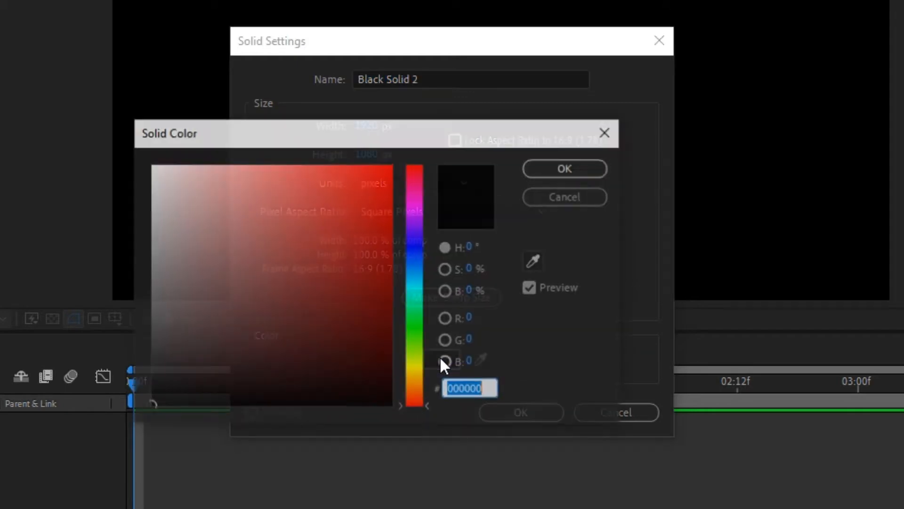
{"action": "left_click", "coordinate": [419, 379]}
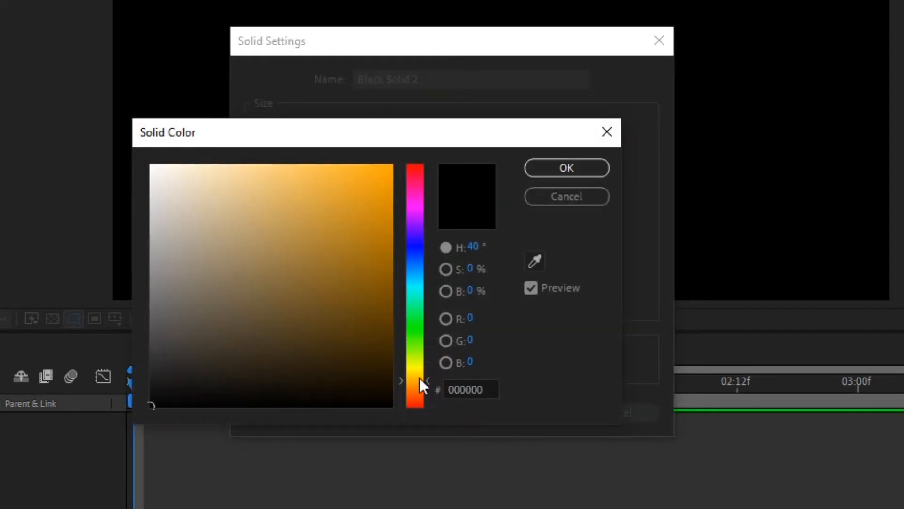
{"action": "left_click_drag", "start_coordinate": [363, 226], "coordinate": [366, 159]}
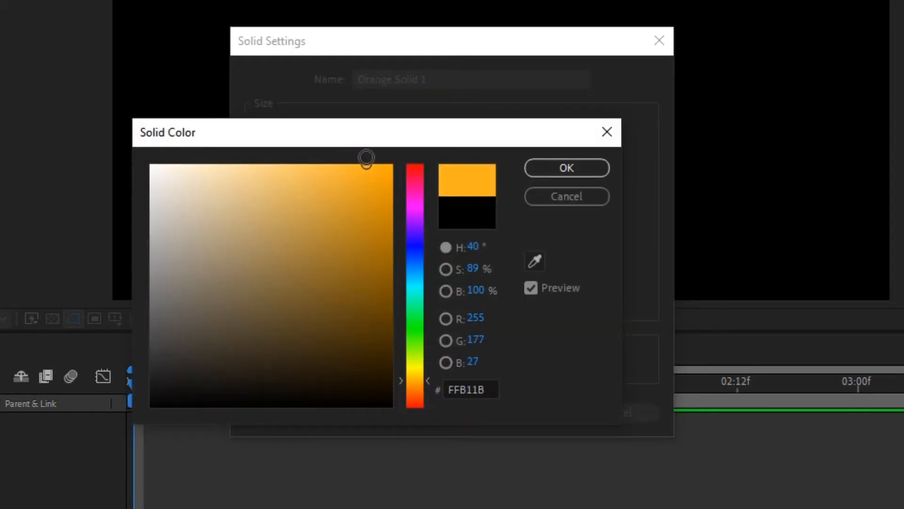
{"action": "left_click", "coordinate": [565, 168]}
{"action": "left_click", "coordinate": [521, 412]}
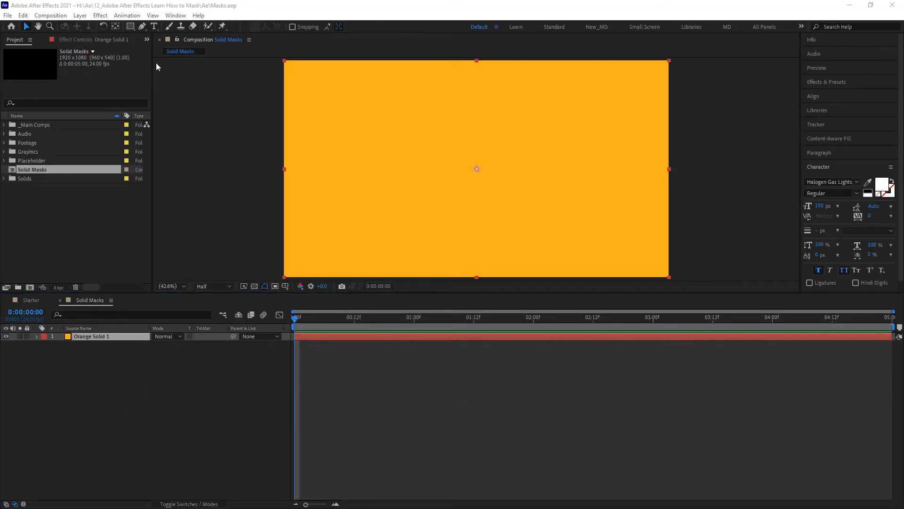
- Draw a closed triangular mask on the orange solid with the Pen tool, in the upper-left part of the frame
{"action": "left_click_drag", "start_coordinate": [143, 28], "coordinate": [175, 36]}
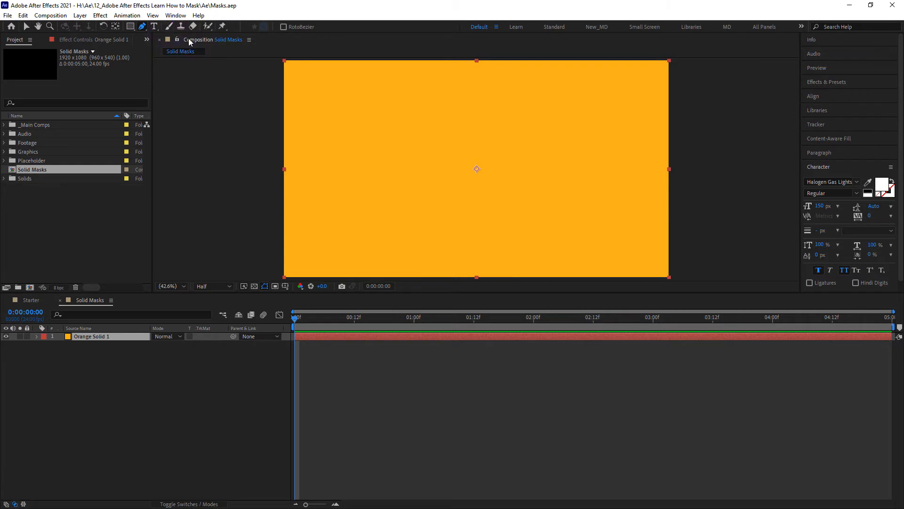
{"action": "left_click", "coordinate": [360, 88]}
{"action": "left_click", "coordinate": [519, 132]}
{"action": "left_click", "coordinate": [370, 211]}
{"action": "left_click", "coordinate": [360, 88]}
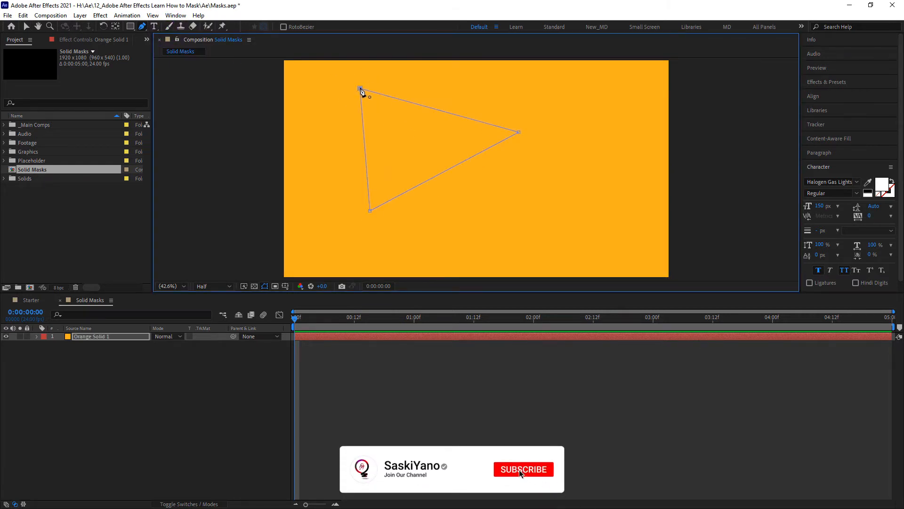
- Draw two more closed triangular masks with the Pen tool, one overlapping the first triangle's lower edge and one extending past its right tip
{"action": "left_click", "coordinate": [428, 250]}
{"action": "left_click", "coordinate": [386, 159]}
{"action": "left_click", "coordinate": [488, 203]}
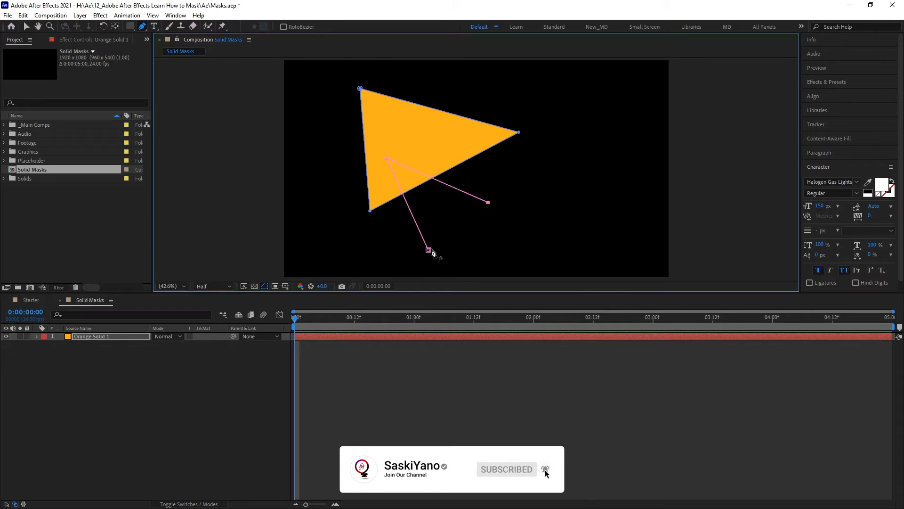
{"action": "left_click", "coordinate": [428, 249]}
{"action": "left_click", "coordinate": [425, 127]}
{"action": "left_click", "coordinate": [582, 151]}
{"action": "left_click", "coordinate": [520, 191]}
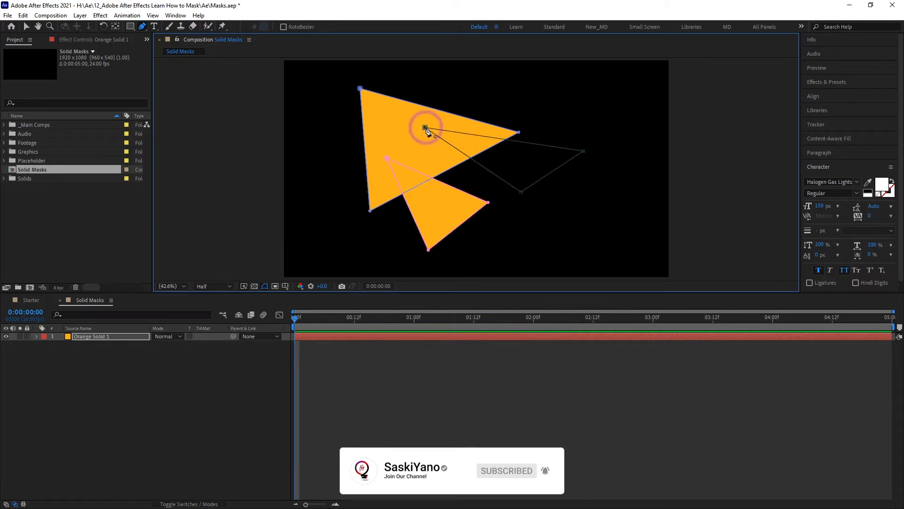
{"action": "left_click", "coordinate": [425, 127]}
- Draw a closed, narrow four-sided mask running diagonally across the three triangular masks on the orange solid
{"action": "left_click", "coordinate": [464, 101]}
{"action": "left_click", "coordinate": [335, 230]}
{"action": "left_click", "coordinate": [359, 242]}
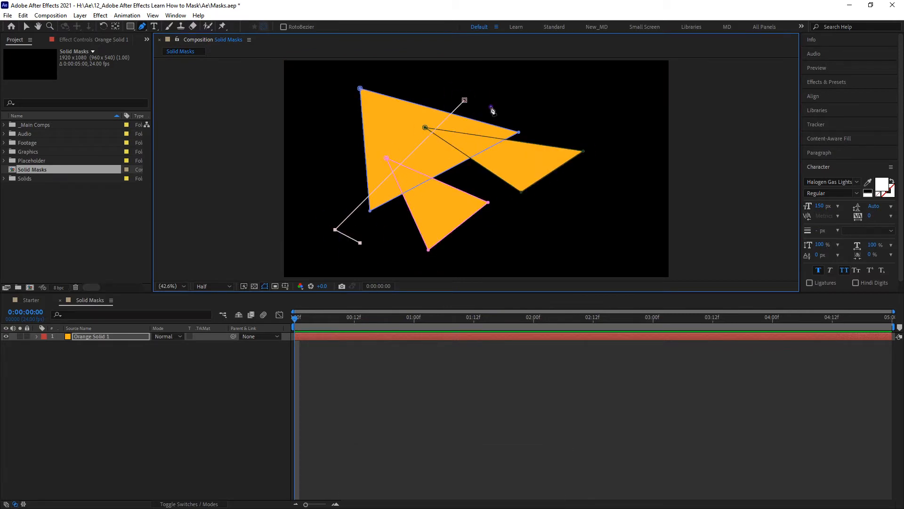
{"action": "left_click", "coordinate": [490, 106]}
{"action": "left_click", "coordinate": [465, 100]}
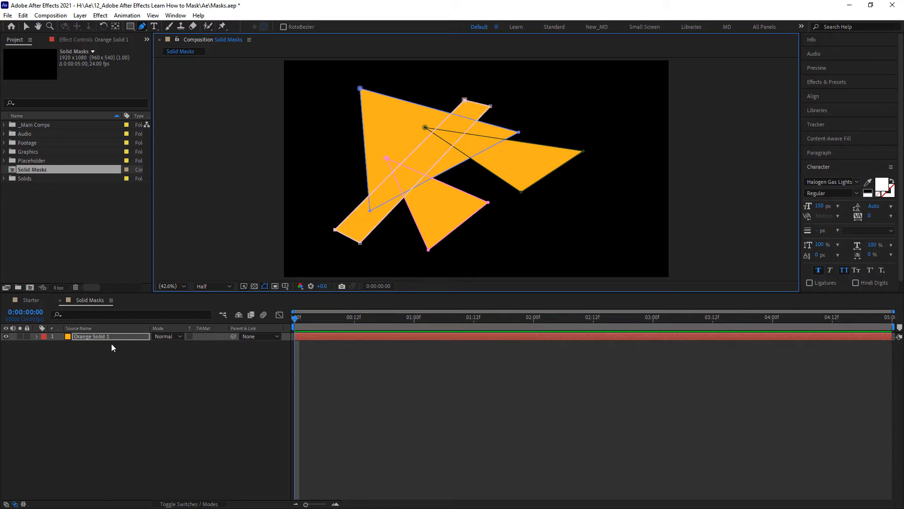
- Reveal the path, feather, opacity and expansion properties of all four masks and enlarge the timeline area to fit them
{"action": "left_click", "coordinate": [129, 337]}
{"action": "key", "text": "m"}
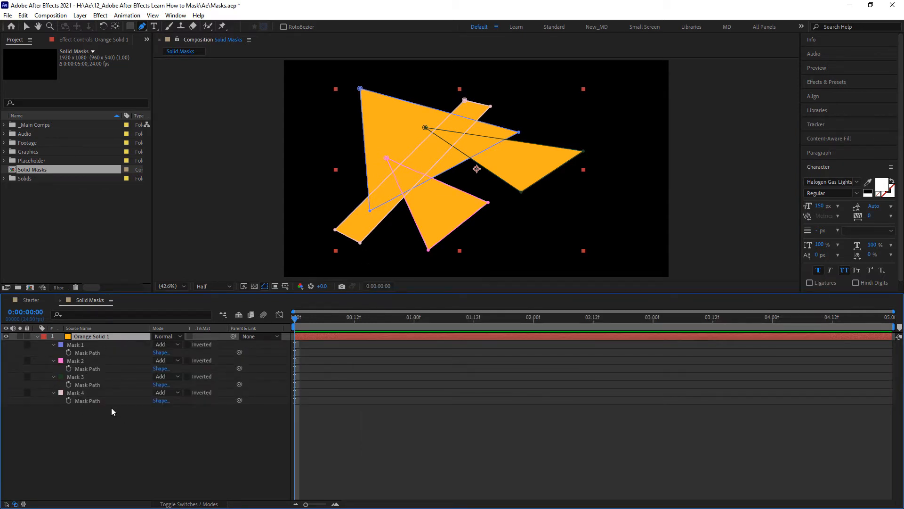
{"action": "left_click", "coordinate": [74, 345]}
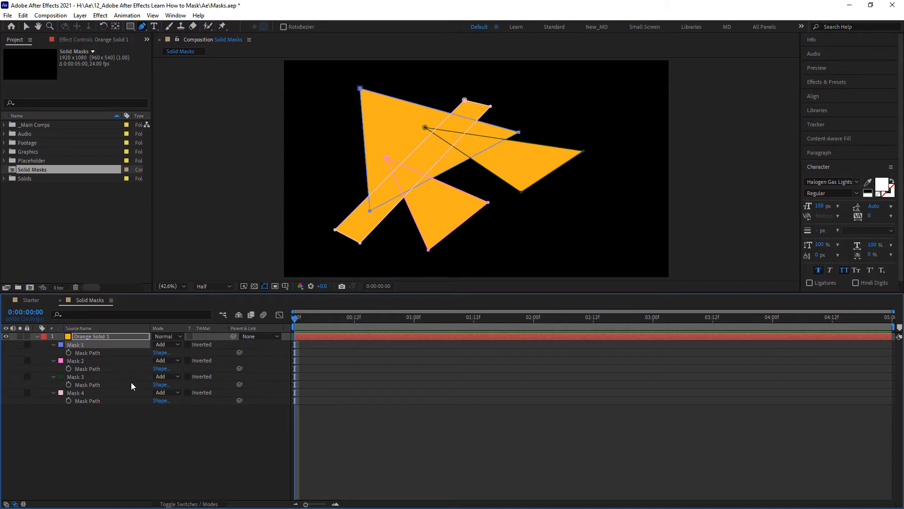
{"action": "left_click", "coordinate": [98, 391], "text": "shift"}
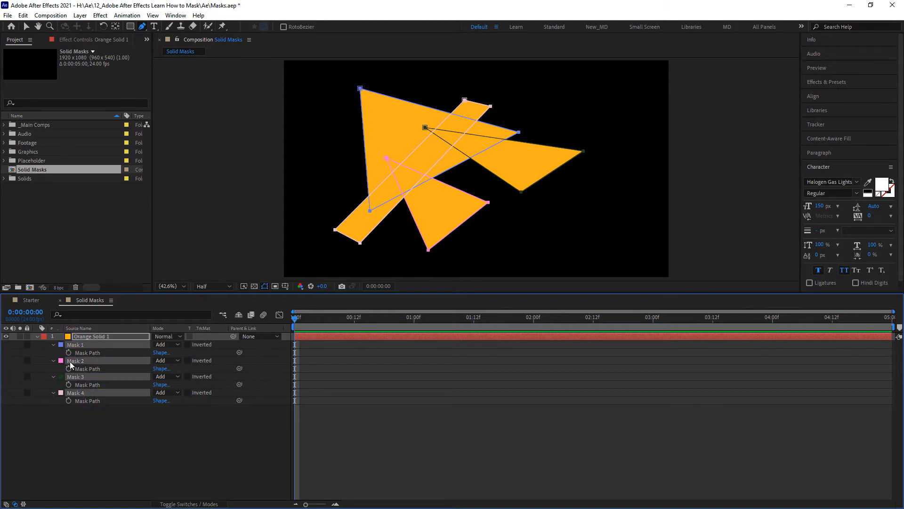
{"action": "key", "text": "m"}
{"action": "key", "text": "m"}
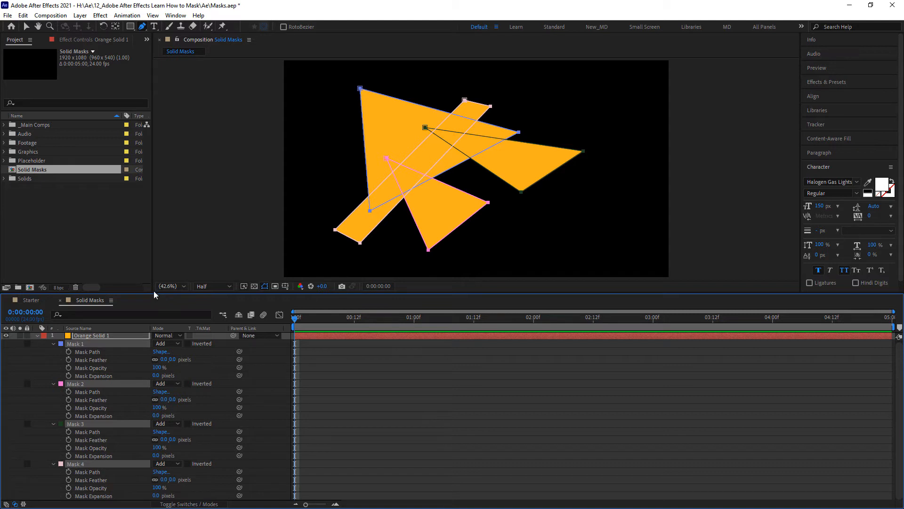
{"action": "left_click_drag", "start_coordinate": [154, 293], "coordinate": [156, 281]}
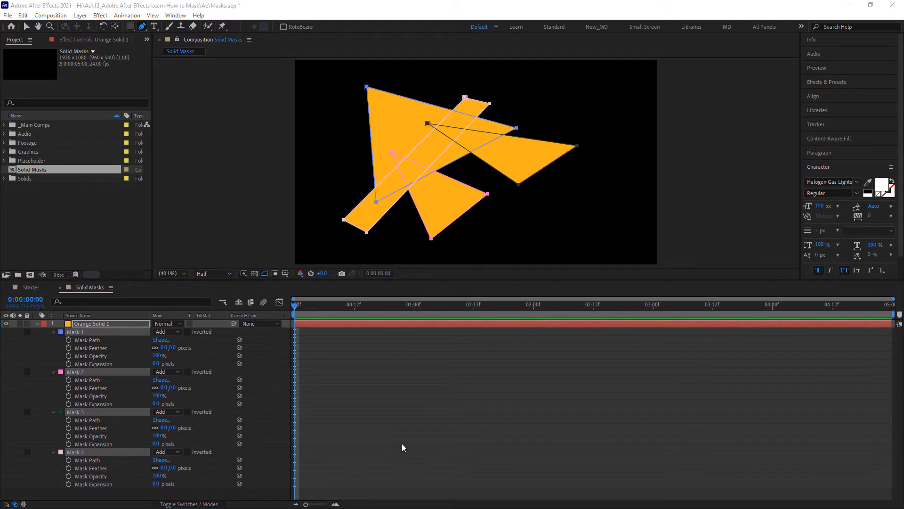
- Keep Mask 1 in Add mode and set the mode of Mask 2 to Subtract
{"action": "left_click", "coordinate": [178, 335]}
{"action": "left_click", "coordinate": [165, 350]}
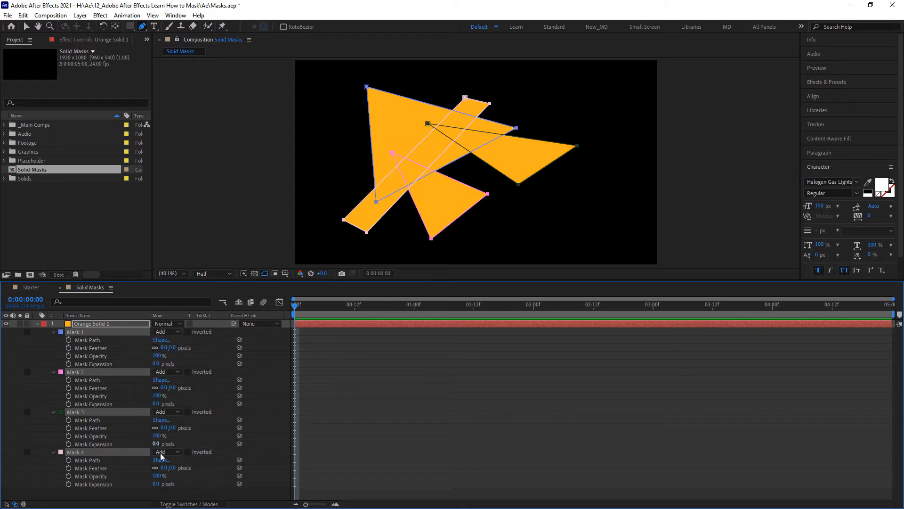
{"action": "left_click", "coordinate": [53, 359]}
{"action": "left_click", "coordinate": [97, 372]}
{"action": "left_click", "coordinate": [177, 372]}
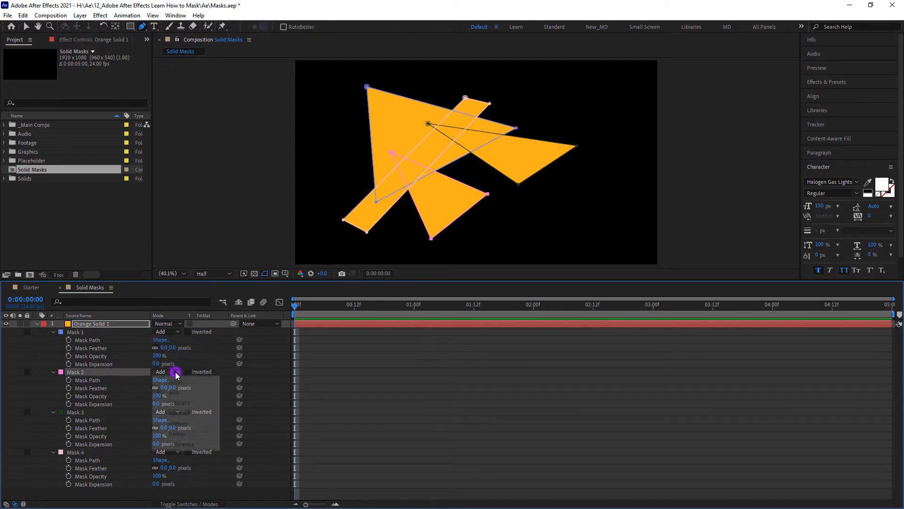
{"action": "left_click", "coordinate": [172, 403]}
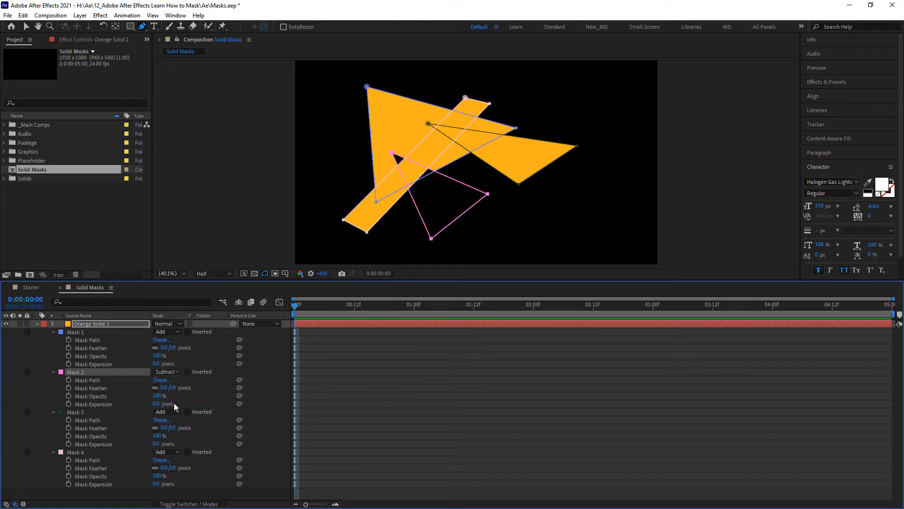
- Set the mode of Mask 3 to Intersect and the mode of Mask 4 to Difference
{"action": "left_click", "coordinate": [175, 412]}
{"action": "left_click", "coordinate": [173, 454]}
{"action": "left_click", "coordinate": [178, 453]}
{"action": "left_click", "coordinate": [175, 442]}
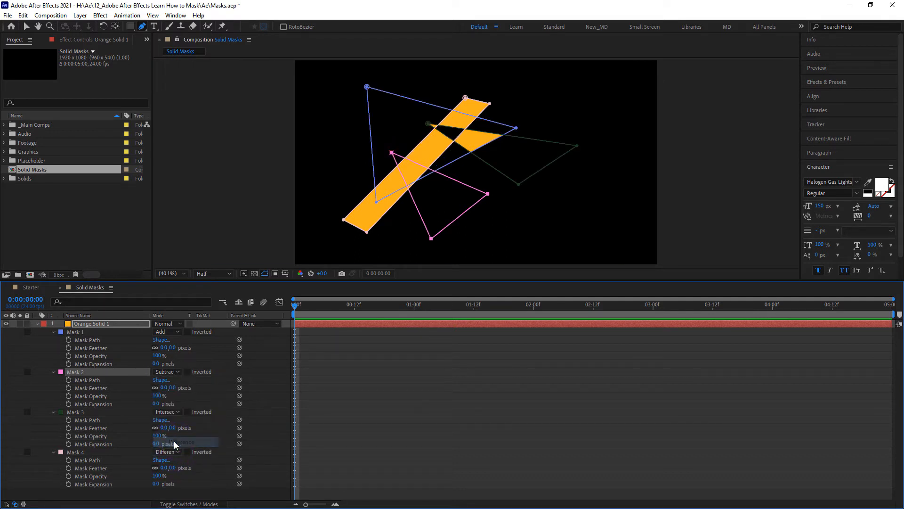
{"action": "scroll", "coordinate": [414, 155], "scroll_direction": "up", "scroll_amount": 3}
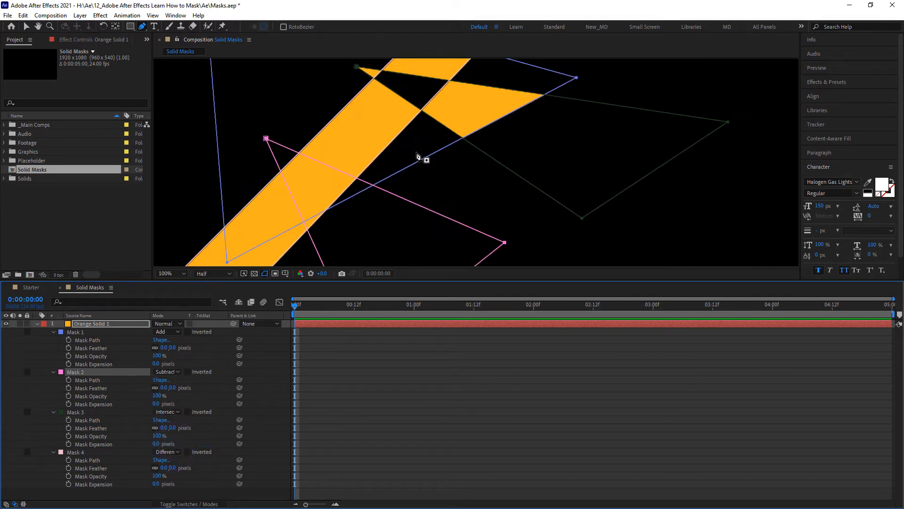
{"action": "scroll", "coordinate": [422, 156], "scroll_direction": "down", "scroll_amount": 4}
{"action": "key", "text": "."}
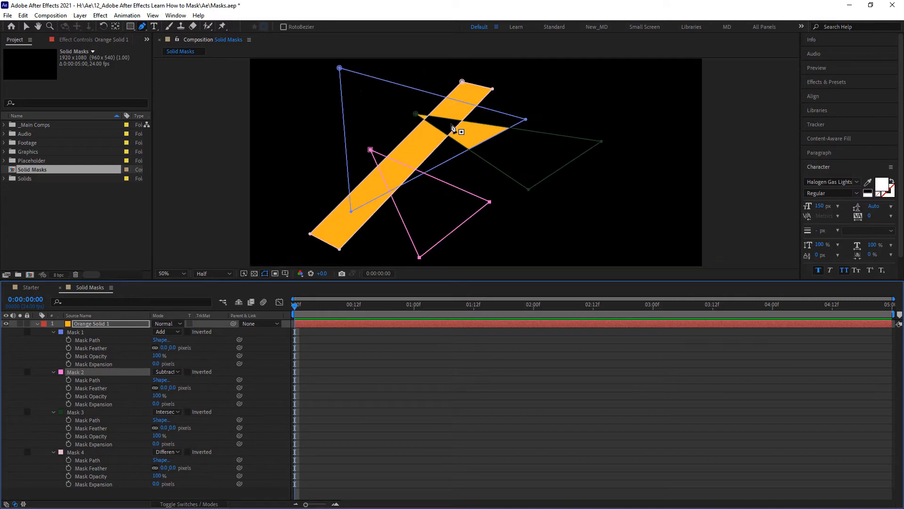
- Reorder the masks on the orange solid into the sequence Mask 3, Mask 2, Mask 1, Mask 4
{"action": "left_click", "coordinate": [27, 26]}
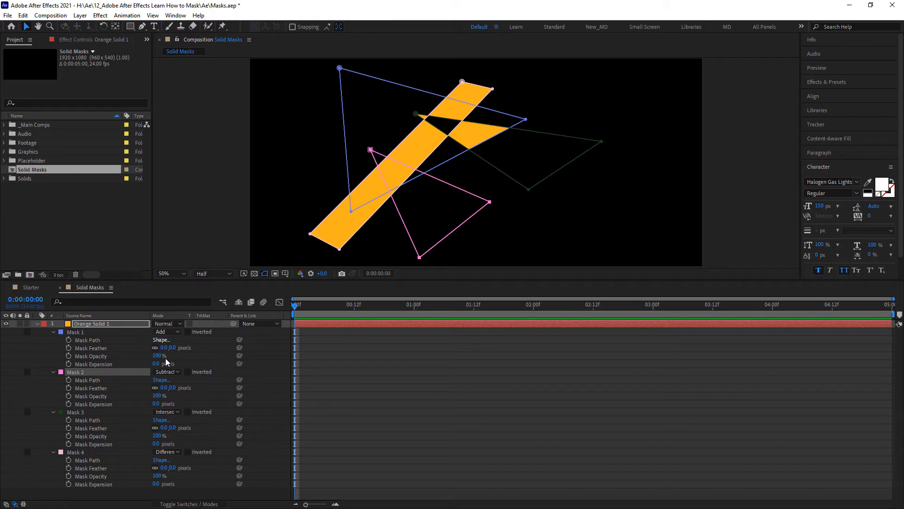
{"action": "left_click", "coordinate": [86, 413]}
{"action": "left_click", "coordinate": [88, 452]}
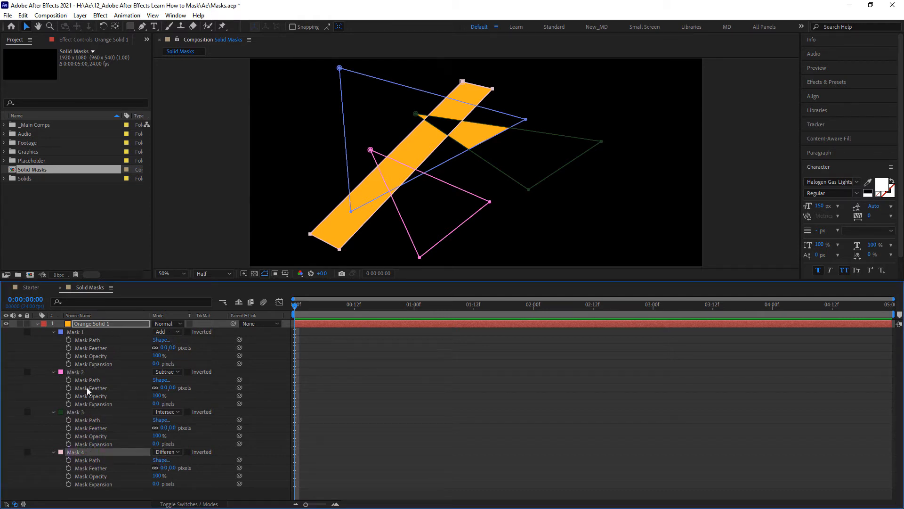
{"action": "left_click_drag", "start_coordinate": [87, 451], "coordinate": [92, 411]}
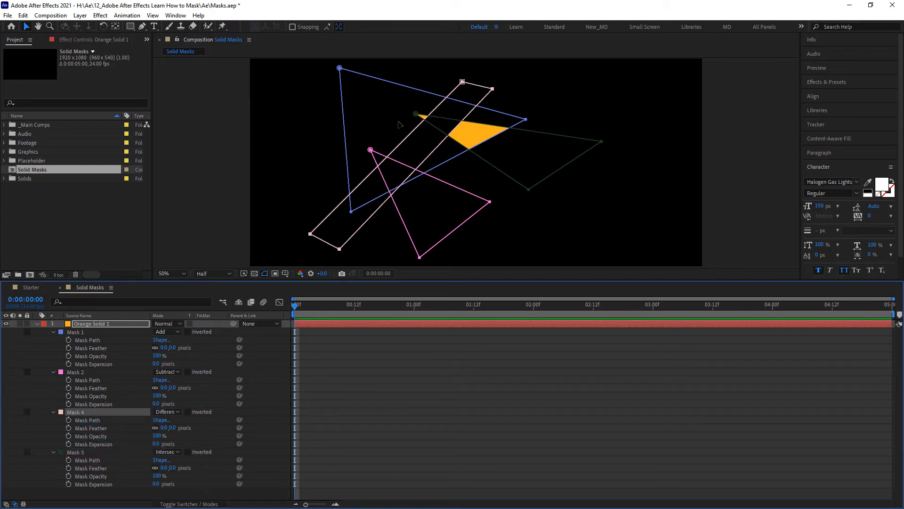
{"action": "left_click", "coordinate": [101, 451]}
{"action": "left_click_drag", "start_coordinate": [108, 356], "coordinate": [106, 329]}
{"action": "left_click_drag", "start_coordinate": [93, 414], "coordinate": [98, 370]}
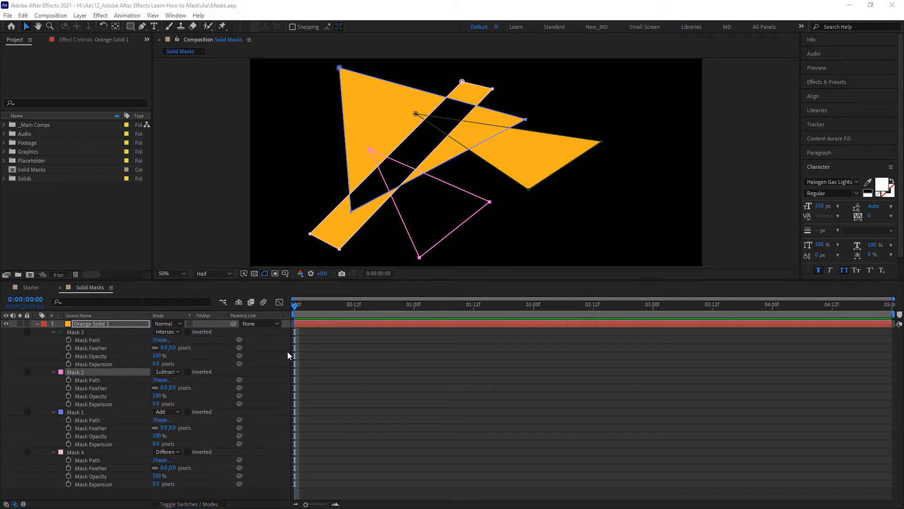
- Open the Drone Shot composition from the _Main Comps folder and collapse the folder again
{"action": "left_click", "coordinate": [4, 125]}
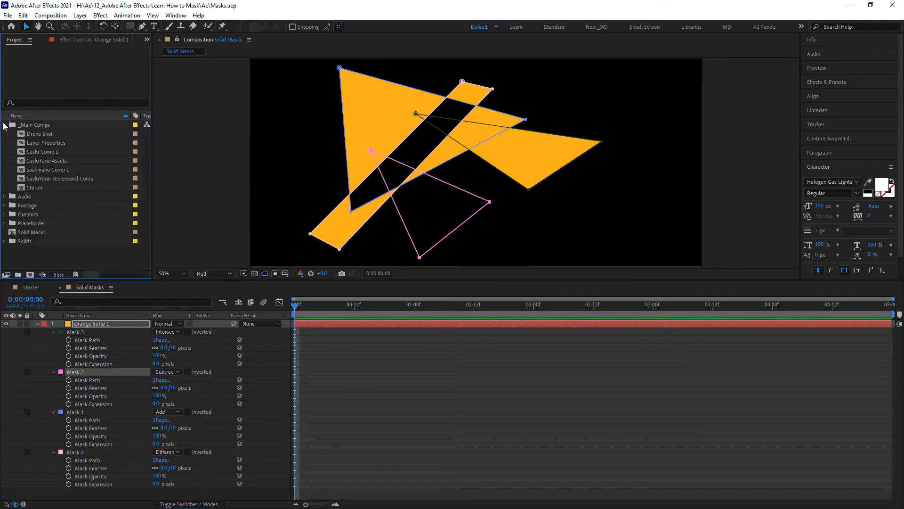
{"action": "left_click", "coordinate": [29, 134]}
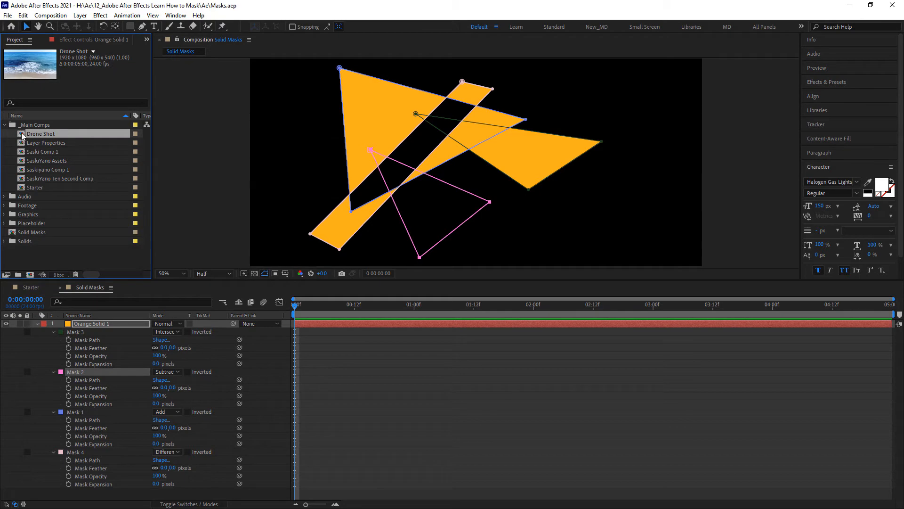
{"action": "double_click", "coordinate": [21, 134]}
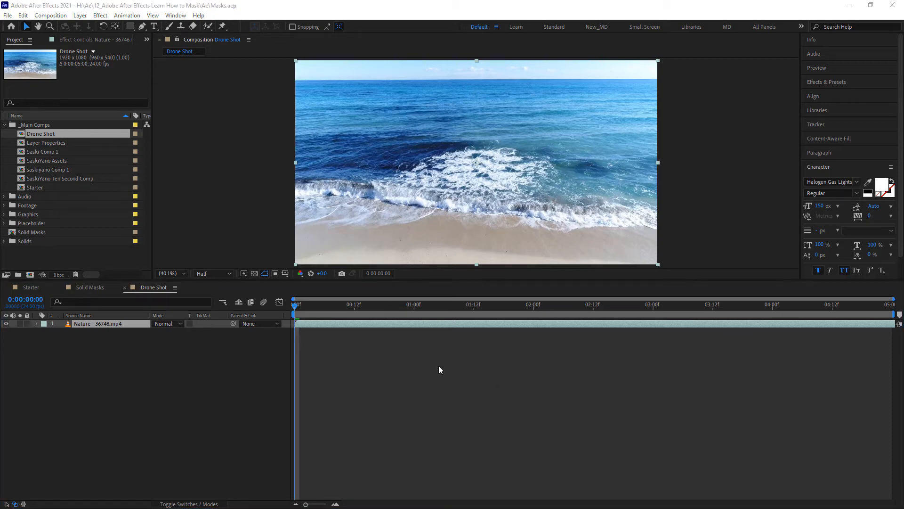
{"action": "left_click", "coordinate": [5, 125]}
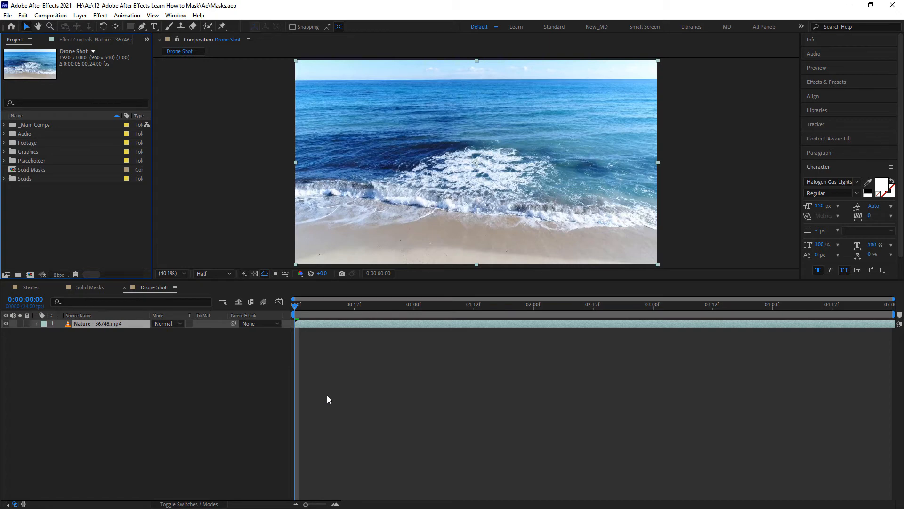
- Scrub and play through the ocean footage in the Drone Shot composition, narrowing the timeline's layer name column
{"action": "left_click_drag", "start_coordinate": [294, 305], "coordinate": [500, 320]}
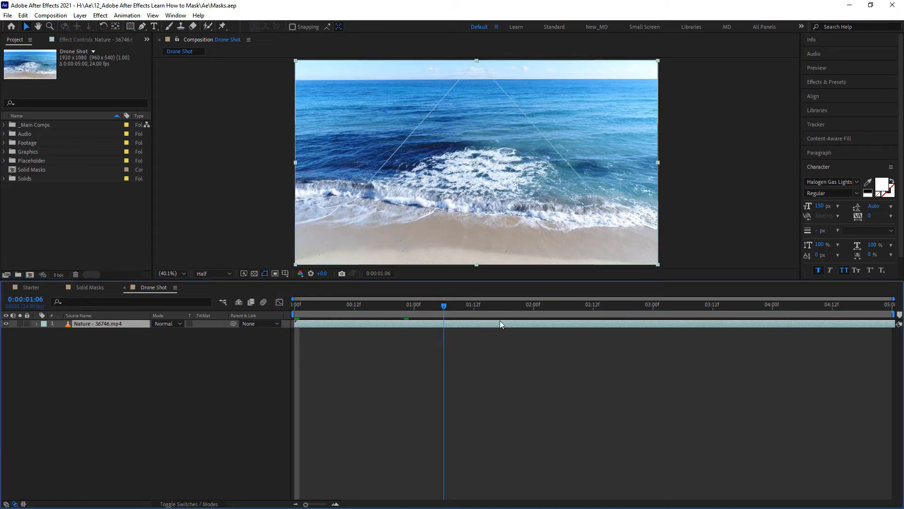
{"action": "key", "text": "space"}
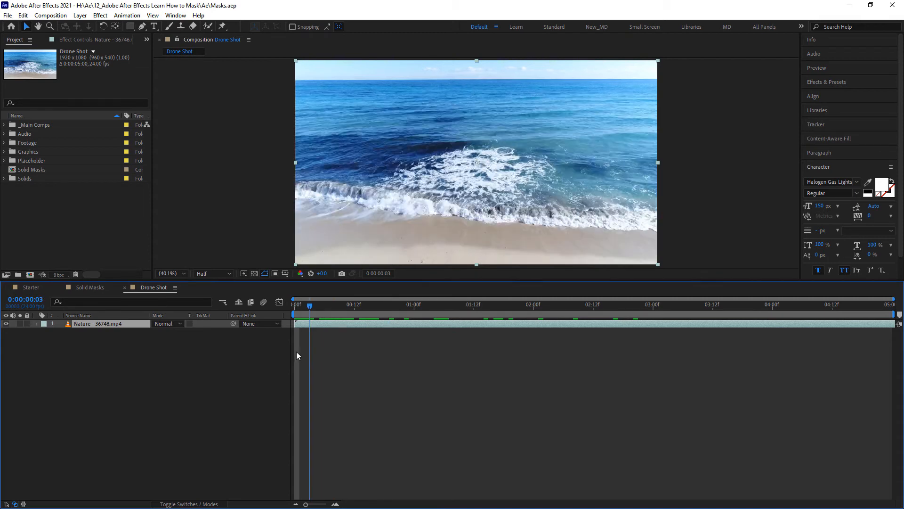
{"action": "left_click_drag", "start_coordinate": [150, 315], "coordinate": [126, 315]}
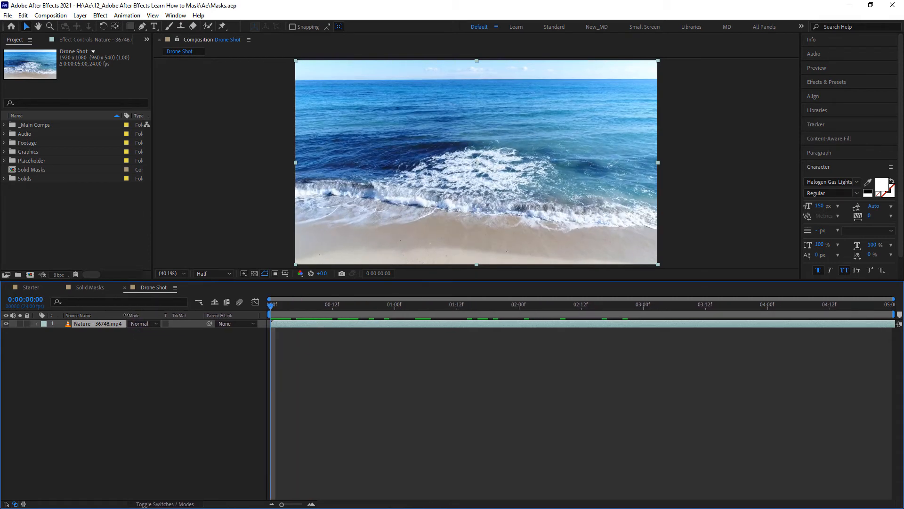
{"action": "key", "text": "space"}
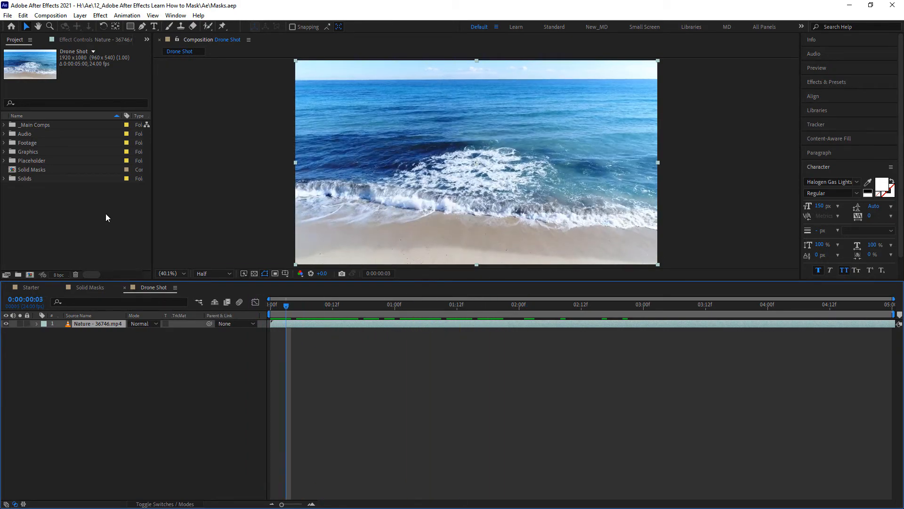
- Place Black Solid 1 from the Solids folder above the ocean footage and draw a rectangular mask on it slightly inside the frame edges
{"action": "left_click", "coordinate": [80, 204]}
{"action": "left_click", "coordinate": [4, 178]}
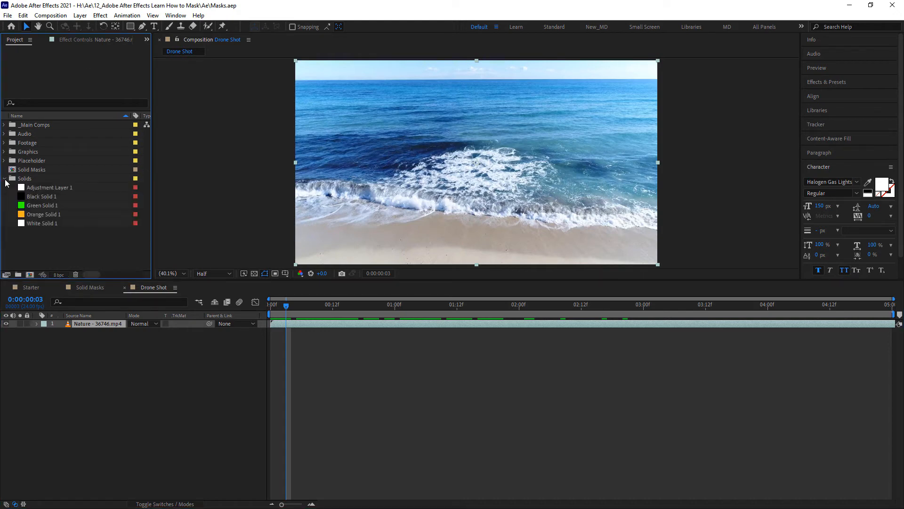
{"action": "left_click", "coordinate": [38, 198]}
{"action": "left_click_drag", "start_coordinate": [39, 198], "coordinate": [92, 321]}
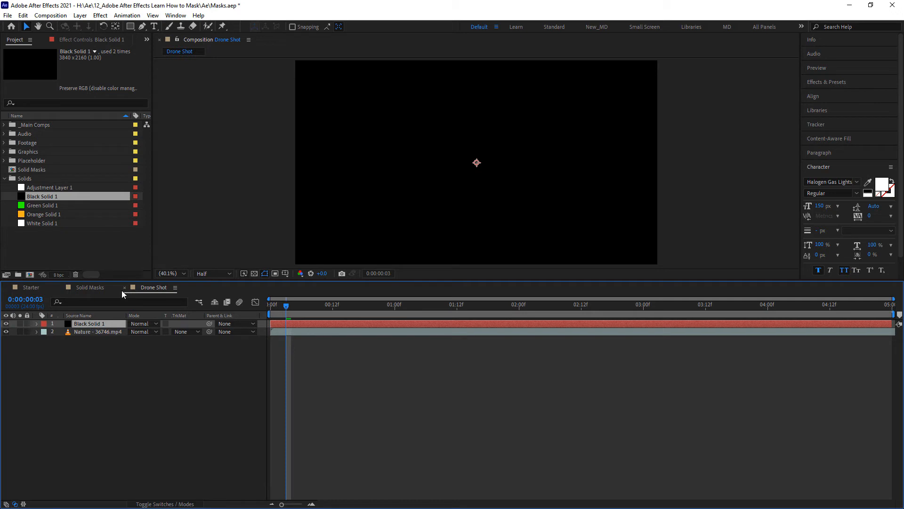
{"action": "left_click_drag", "start_coordinate": [130, 27], "coordinate": [194, 29]}
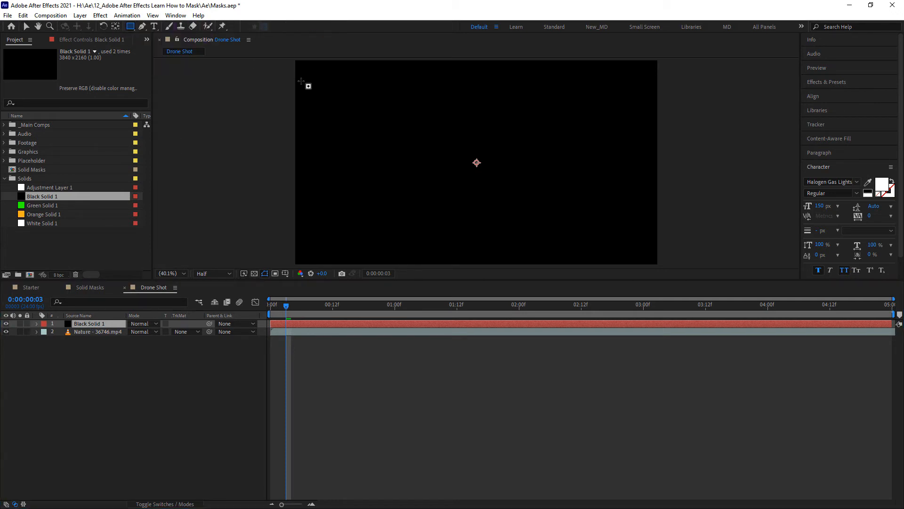
{"action": "left_click_drag", "start_coordinate": [309, 71], "coordinate": [643, 255]}
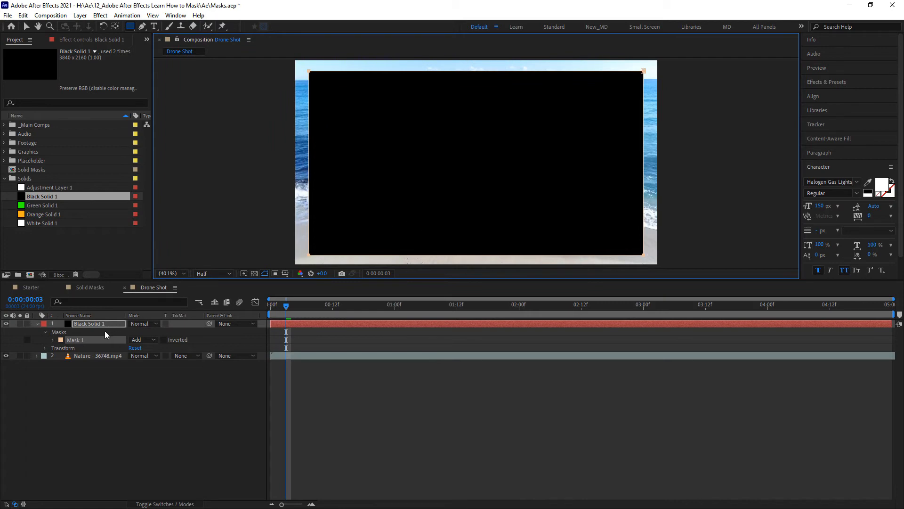
- Set the black solid's mask to Subtract and its Mask Feather to 310 pixels to form a vignette
{"action": "left_click", "coordinate": [145, 340]}
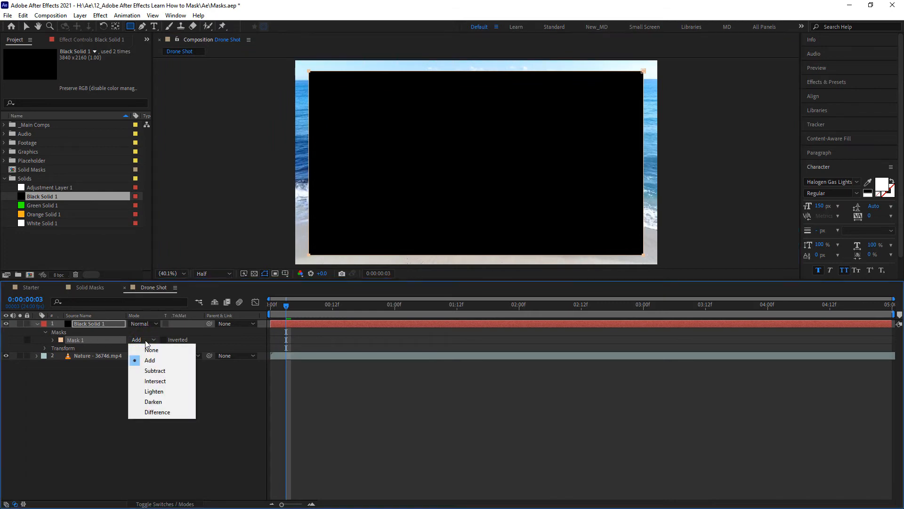
{"action": "left_click", "coordinate": [151, 372]}
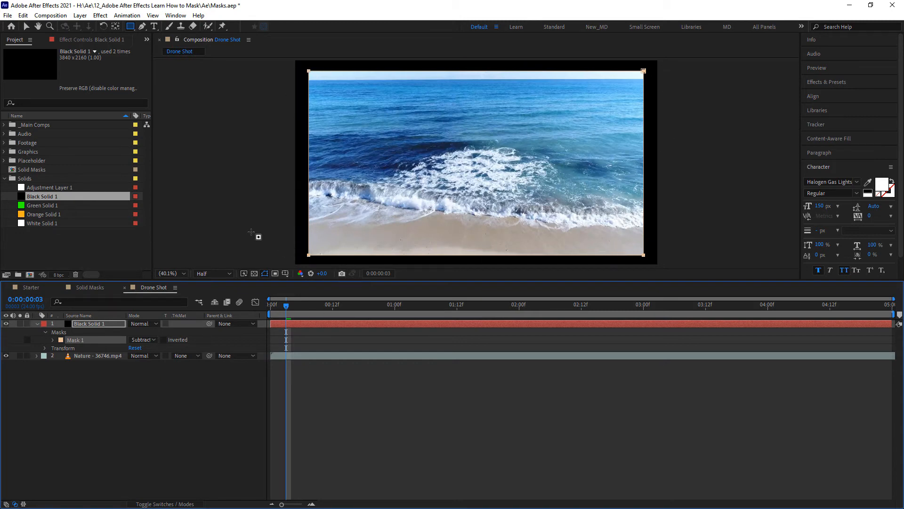
{"action": "key", "text": "f"}
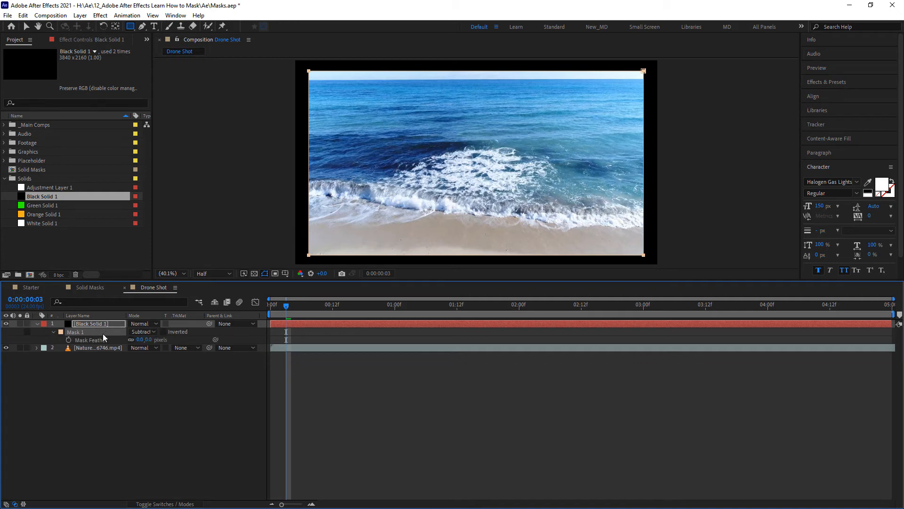
{"action": "left_click_drag", "start_coordinate": [141, 340], "coordinate": [280, 336]}
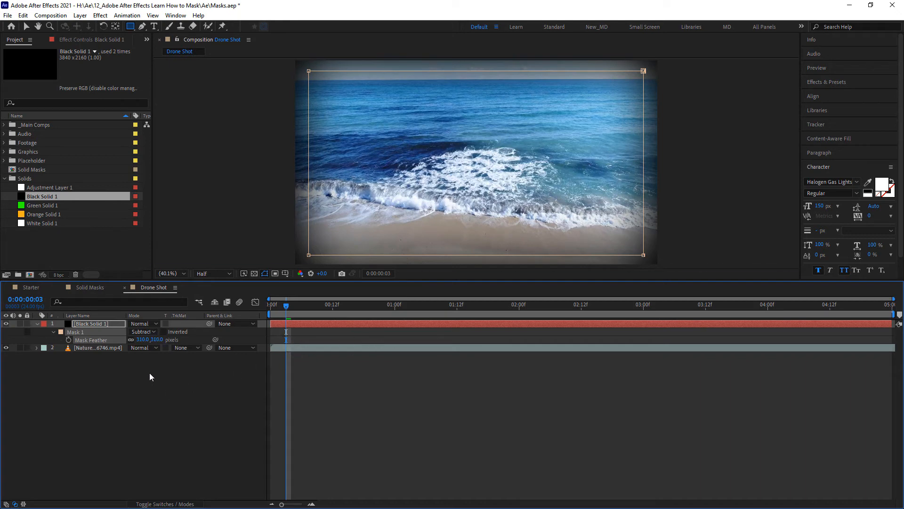
- Set the black solid's blending mode to Classic Color Burn and its opacity to 91%, widening the layer name column
{"action": "left_click", "coordinate": [146, 323]}
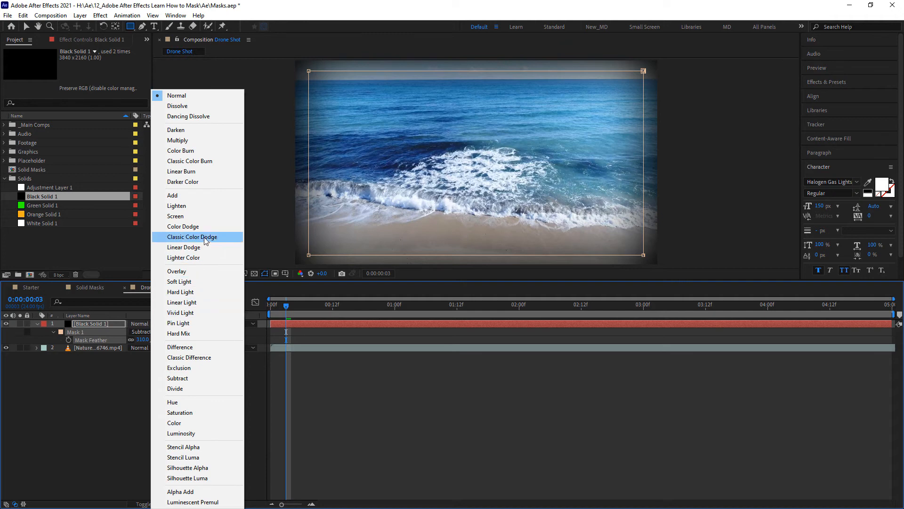
{"action": "left_click", "coordinate": [214, 161]}
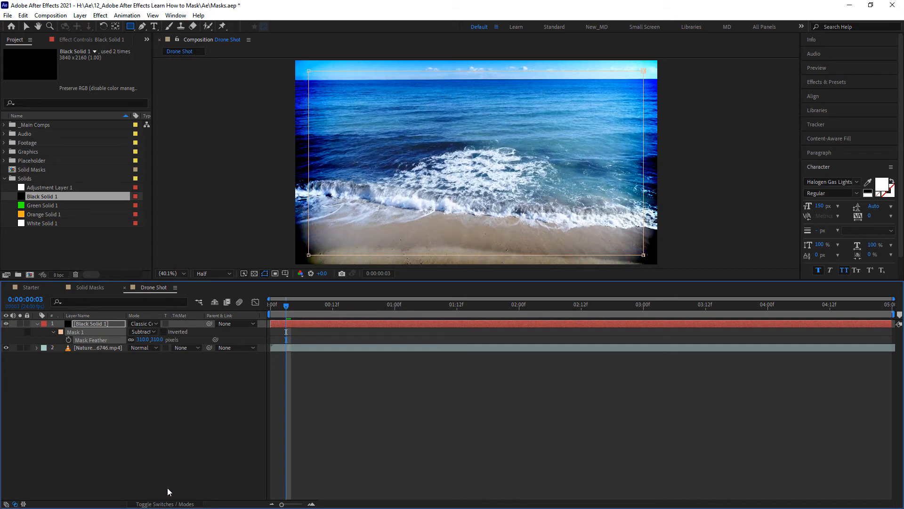
{"action": "left_click", "coordinate": [166, 504]}
{"action": "left_click", "coordinate": [166, 503]}
{"action": "left_click_drag", "start_coordinate": [123, 315], "coordinate": [146, 332]}
{"action": "key", "text": "t"}
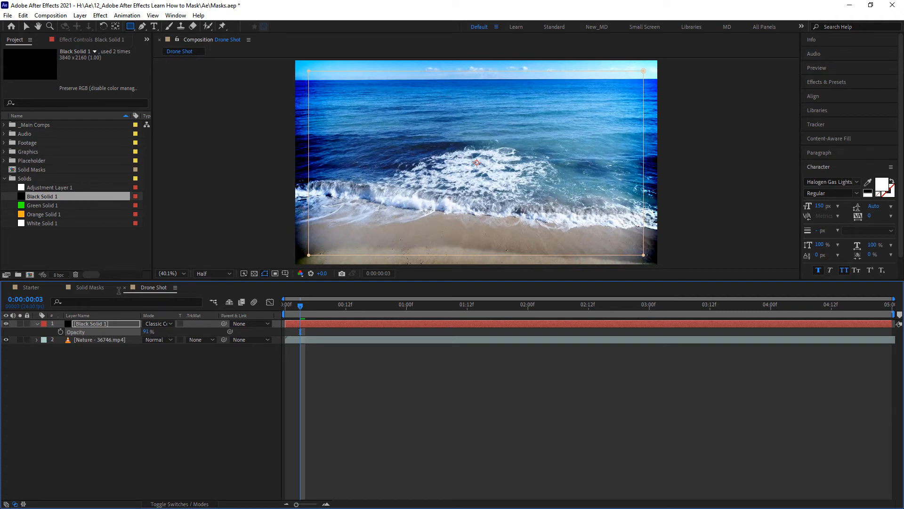
- Place Orange Solid 1 between the black solid and the ocean footage and draw a triangular Pen mask covering the frame's lower-right part
{"action": "left_click", "coordinate": [44, 214]}
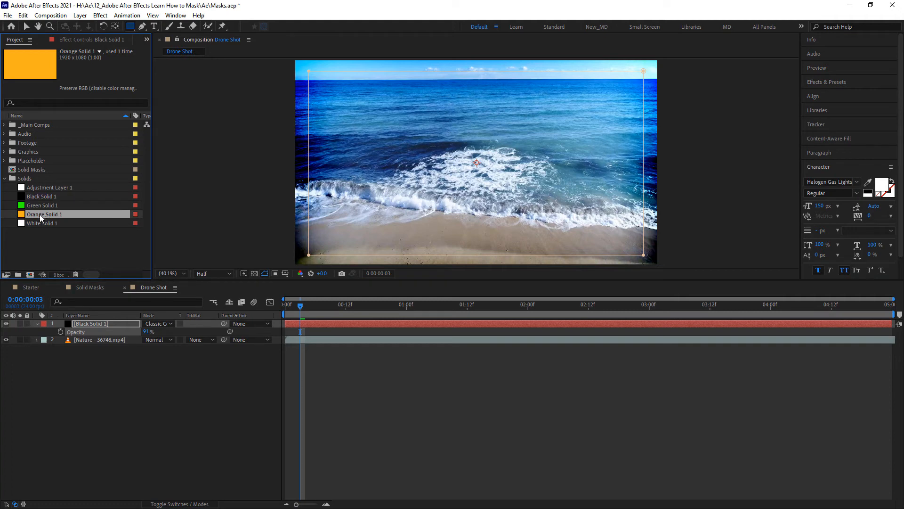
{"action": "left_click_drag", "start_coordinate": [39, 214], "coordinate": [106, 335]}
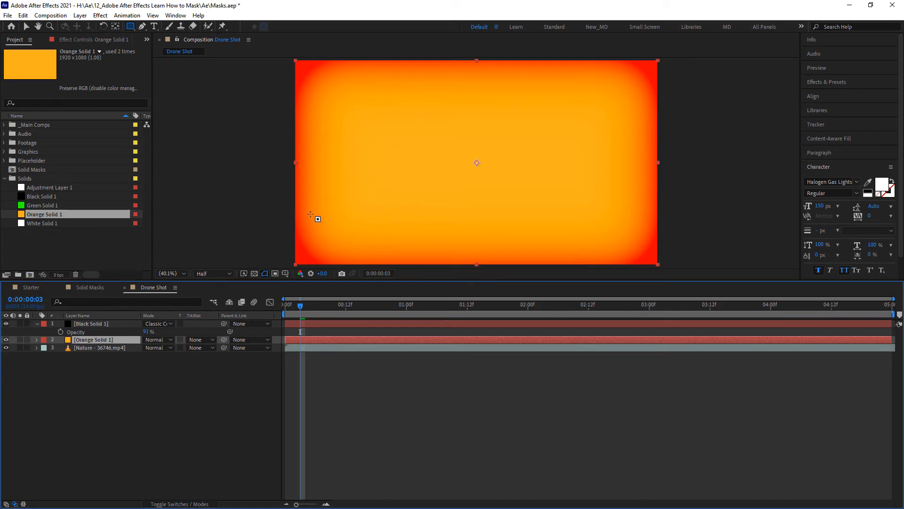
{"action": "left_click", "coordinate": [141, 26]}
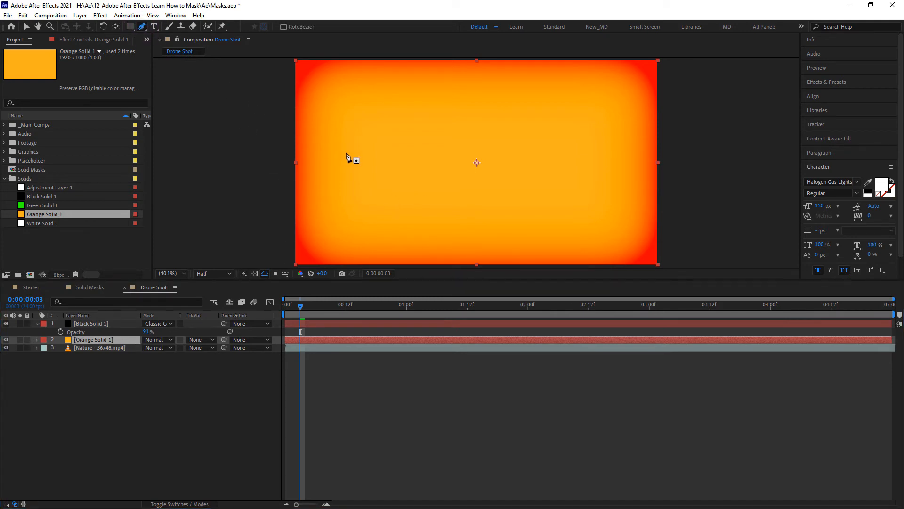
{"action": "key", "text": "comma"}
{"action": "key", "text": "comma"}
{"action": "key", "text": "comma"}
{"action": "key", "text": "comma"}
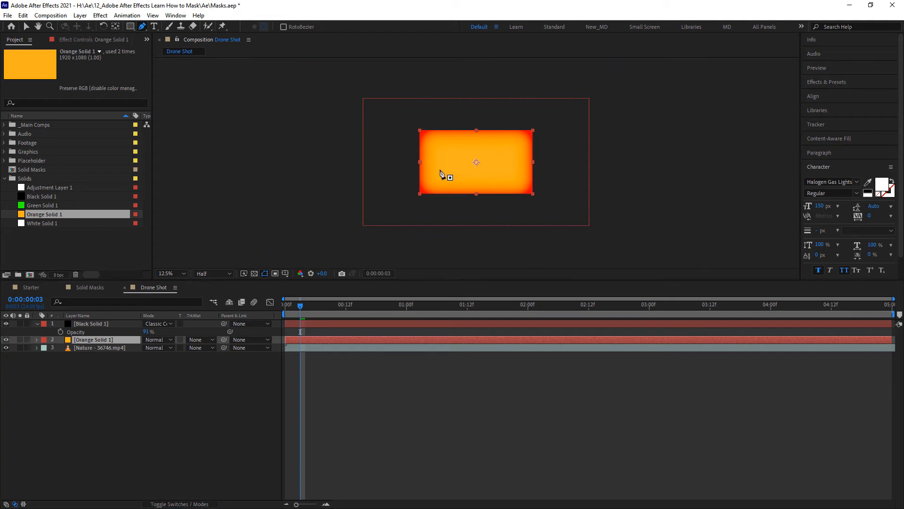
{"action": "left_click", "coordinate": [392, 216]}
{"action": "left_click", "coordinate": [572, 133]}
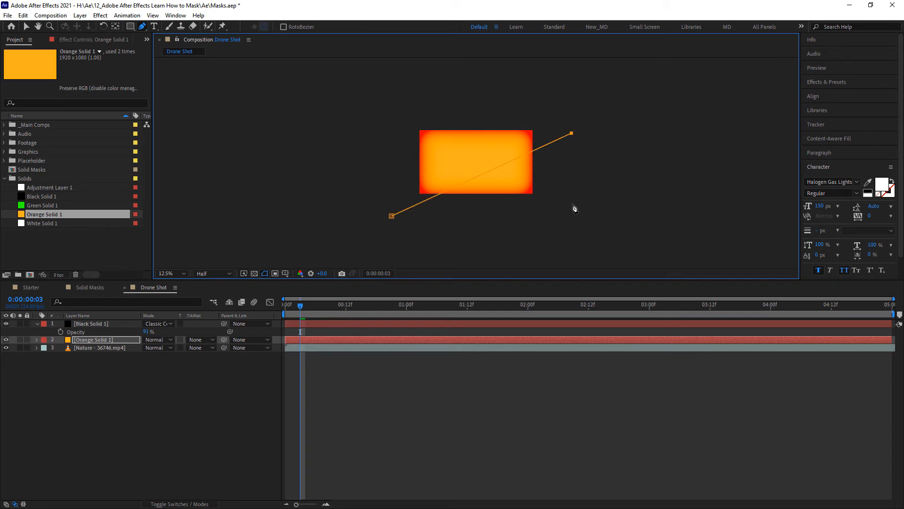
{"action": "left_click", "coordinate": [579, 230]}
{"action": "left_click", "coordinate": [392, 215]}
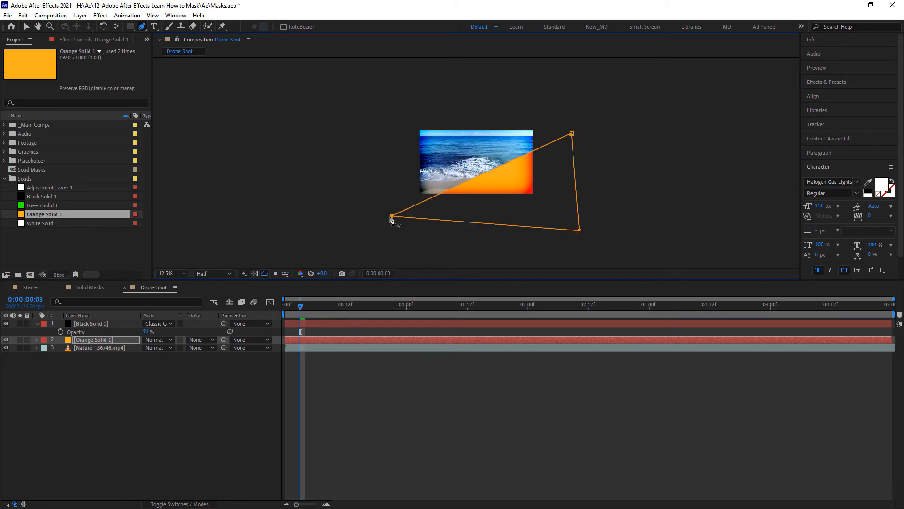
- Move the lower-left and upper-right points of the orange solid's mask farther outside the frame so its edge crosses the frame diagonally
{"action": "left_click_drag", "start_coordinate": [391, 217], "coordinate": [355, 224]}
{"action": "left_click_drag", "start_coordinate": [571, 134], "coordinate": [594, 107]}
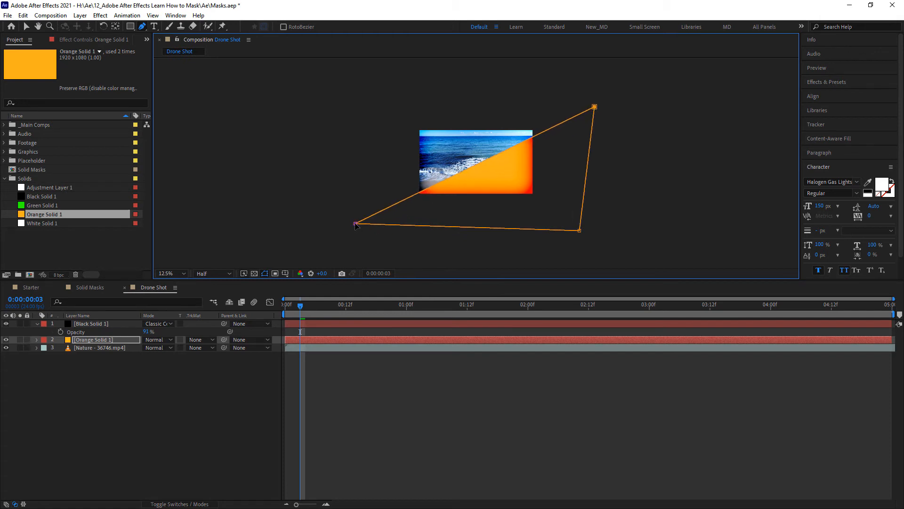
{"action": "left_click_drag", "start_coordinate": [355, 224], "coordinate": [351, 235]}
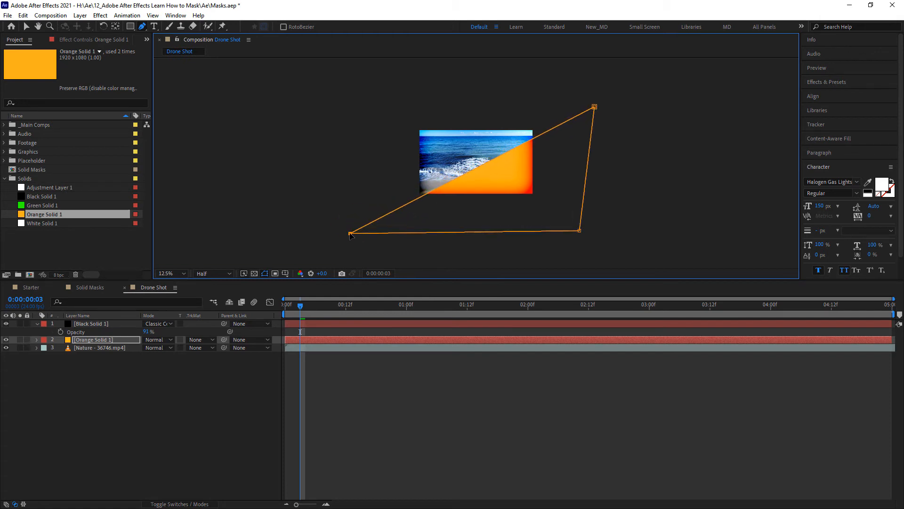
{"action": "left_click", "coordinate": [172, 274]}
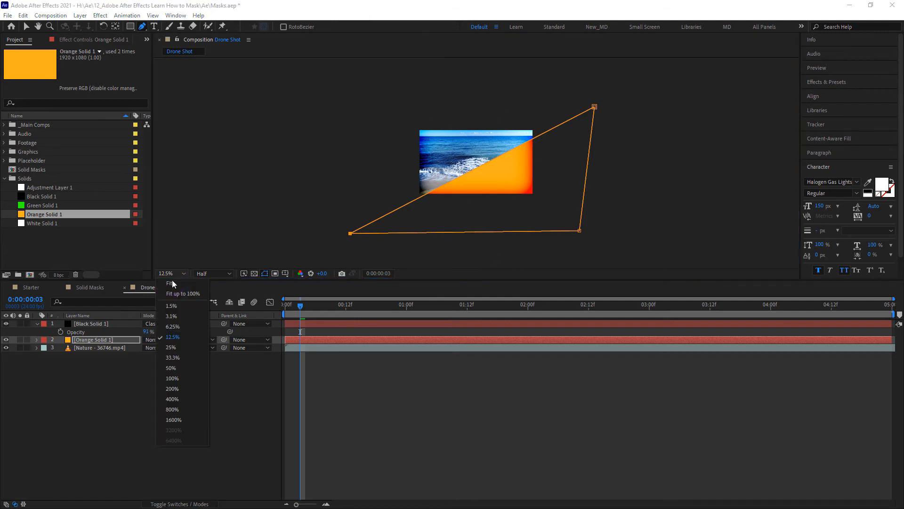
{"action": "left_click", "coordinate": [204, 292]}
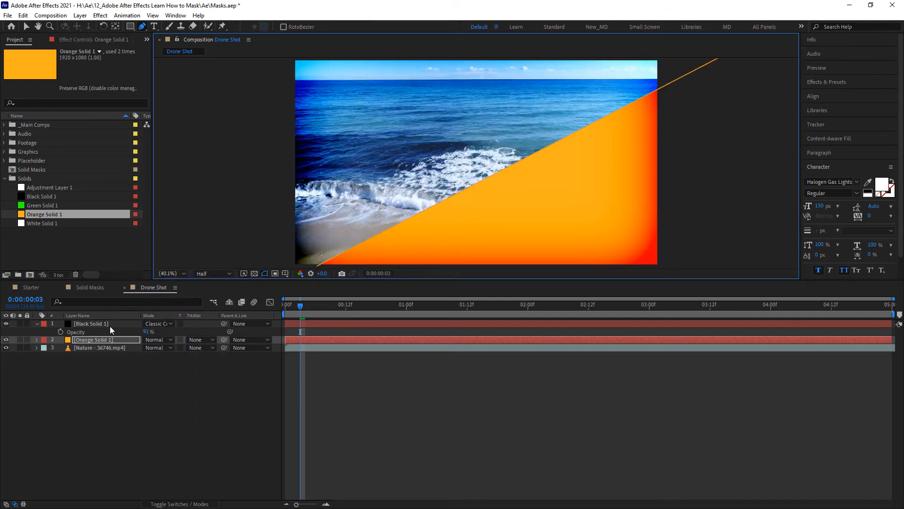
- Set the Mask Feather of the orange solid to 433 pixels
{"action": "left_click", "coordinate": [111, 339]}
{"action": "key", "text": "f"}
{"action": "left_click_drag", "start_coordinate": [154, 356], "coordinate": [293, 349]}
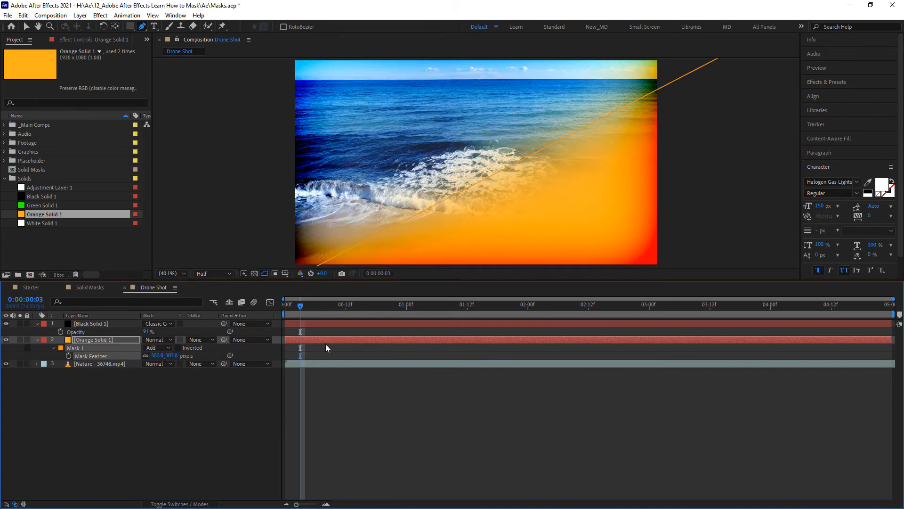
{"action": "left_click", "coordinate": [160, 356]}
- Compare the Soft Light and Vivid Light blending modes on the orange solid and settle on Soft Light
{"action": "left_click", "coordinate": [163, 340]}
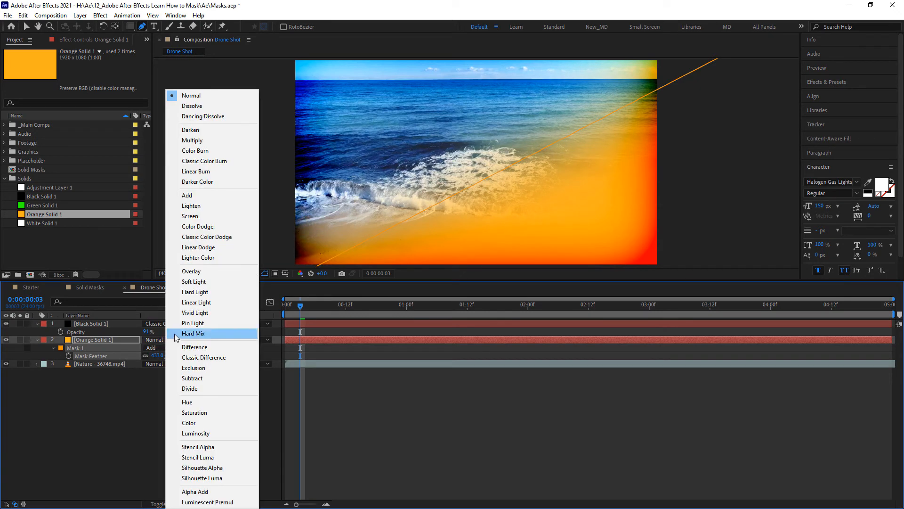
{"action": "left_click", "coordinate": [197, 282]}
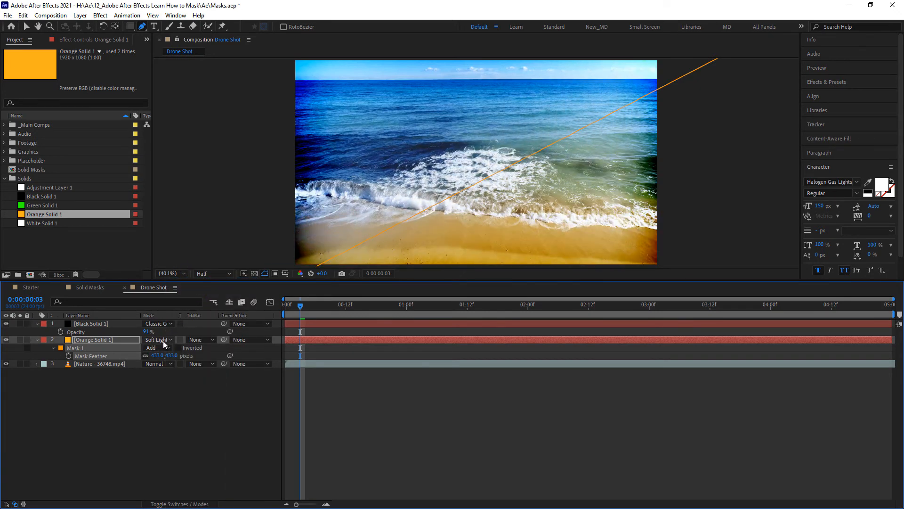
{"action": "left_click", "coordinate": [162, 340]}
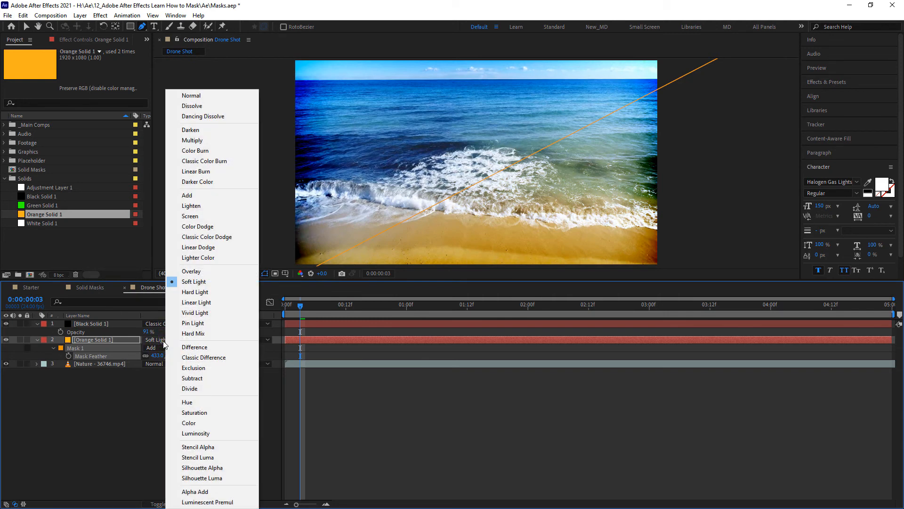
{"action": "left_click", "coordinate": [193, 313]}
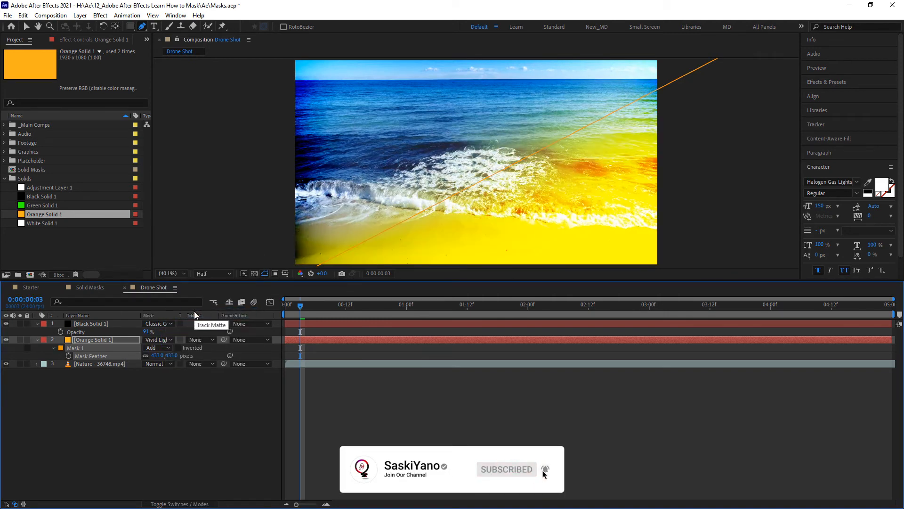
{"action": "left_click", "coordinate": [161, 338]}
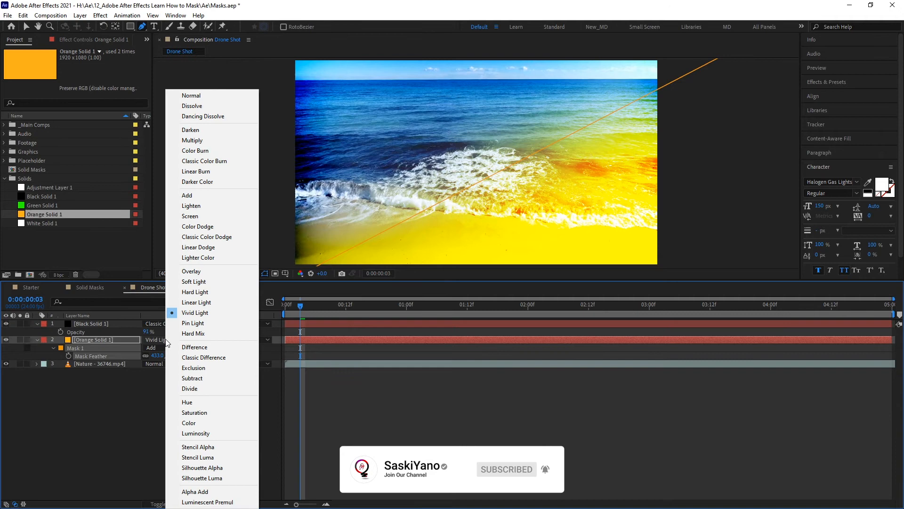
{"action": "left_click", "coordinate": [193, 283]}
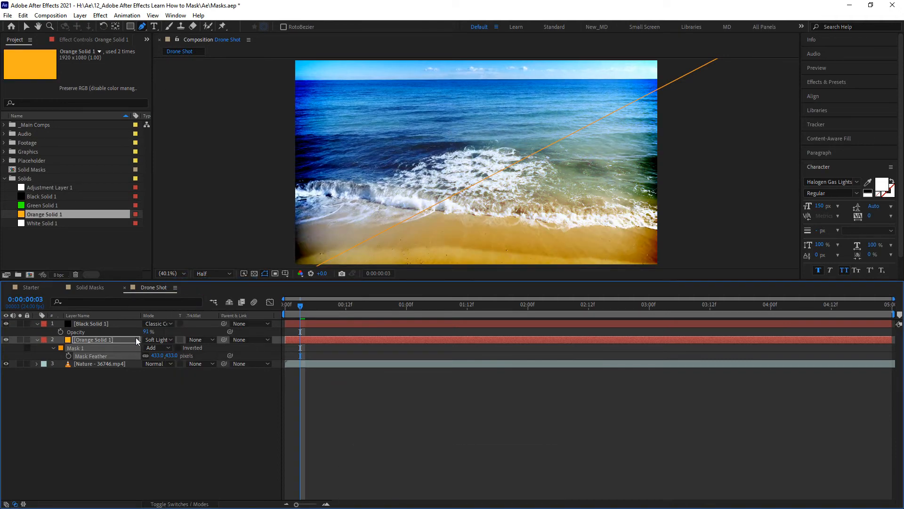
- Set the orange solid's opacity to 80%
{"action": "left_click", "coordinate": [120, 339]}
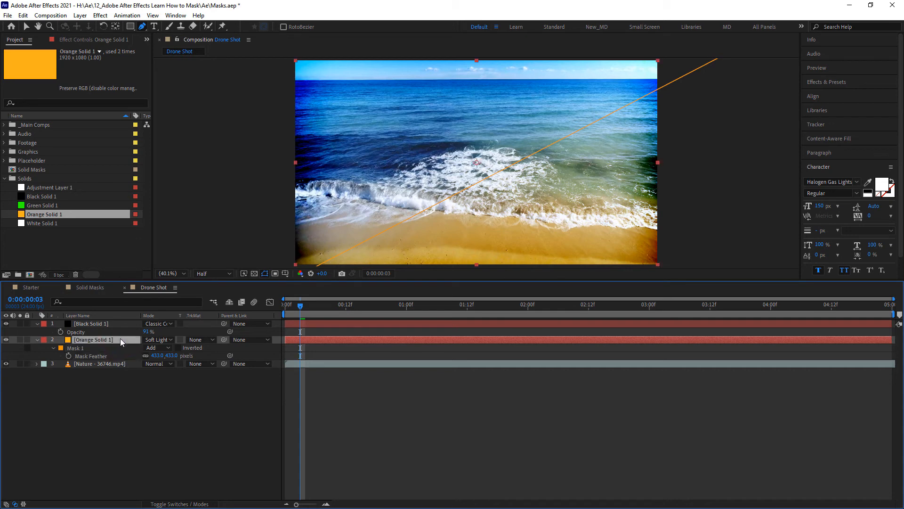
{"action": "key", "text": "t"}
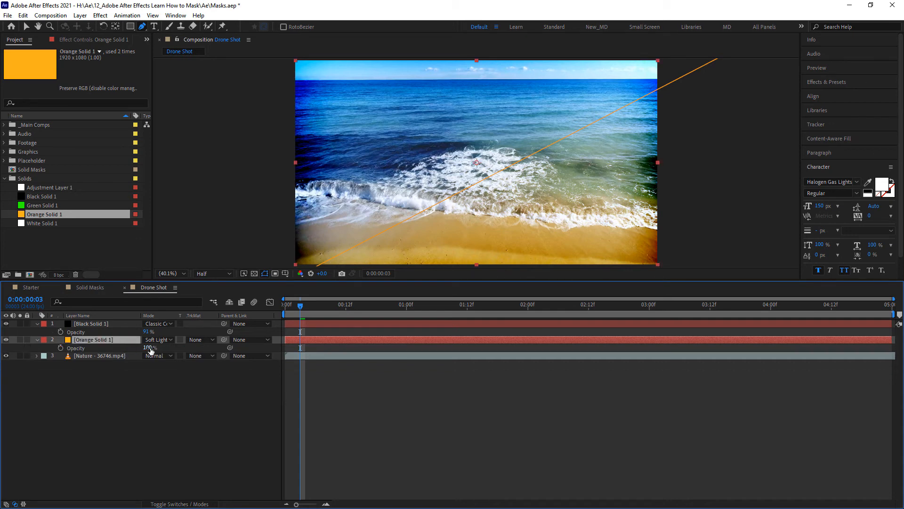
{"action": "left_click_drag", "start_coordinate": [147, 348], "coordinate": [133, 352]}
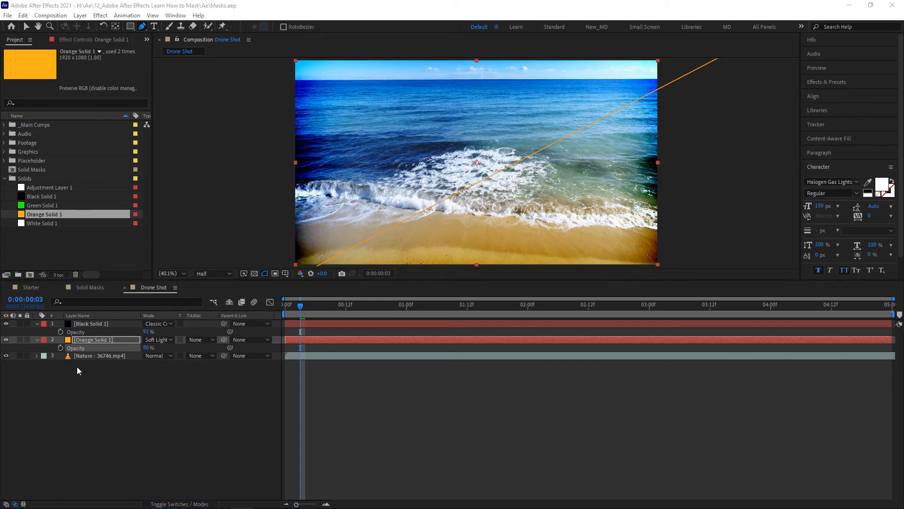
- Create a new 1920 x 1080 magenta solid layer directly above the orange solid
{"action": "left_click", "coordinate": [106, 341]}
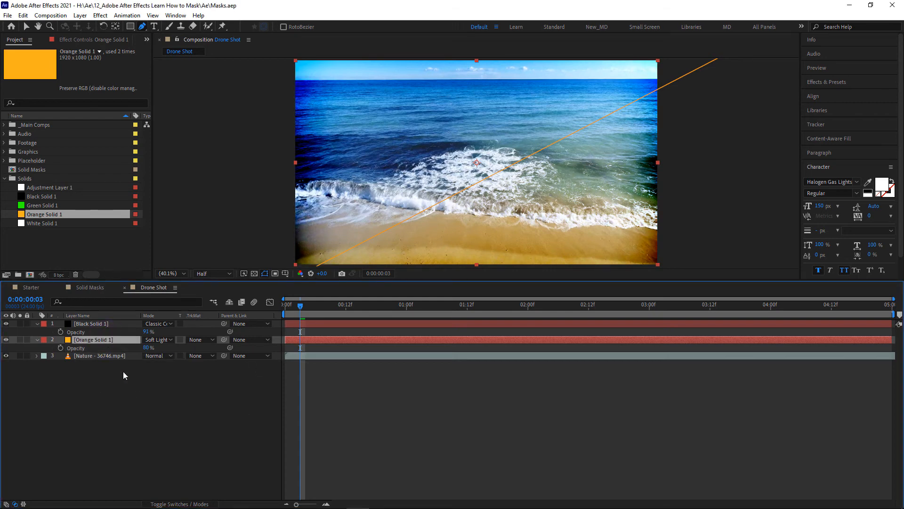
{"action": "right_click", "coordinate": [124, 384]}
{"action": "mouse_move", "coordinate": [232, 284]}
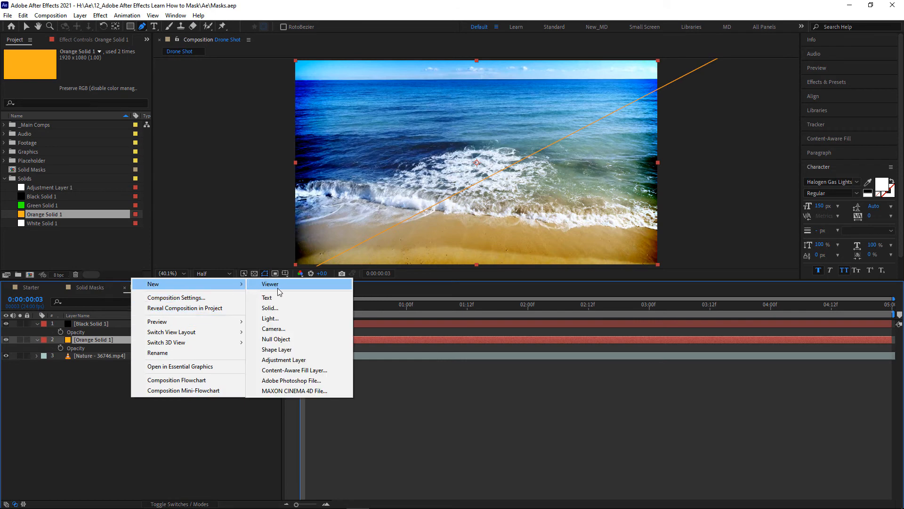
{"action": "left_click", "coordinate": [271, 307]}
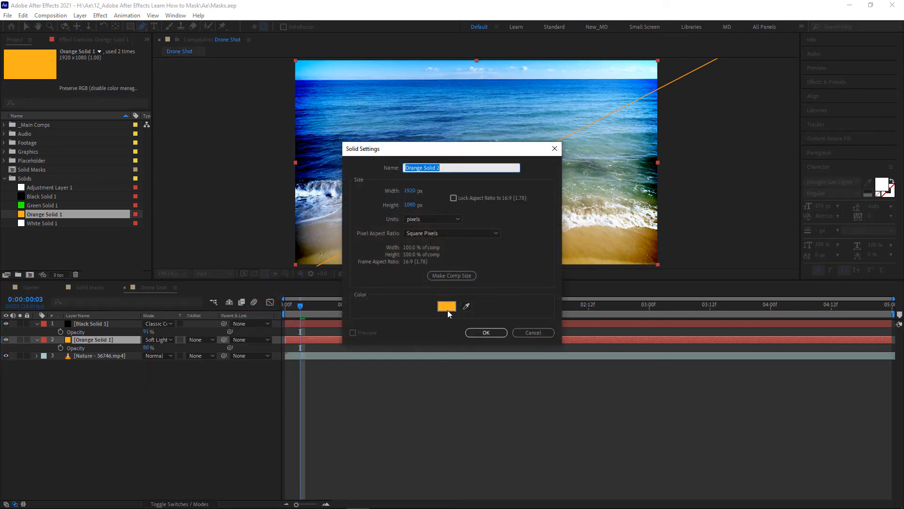
{"action": "left_click", "coordinate": [447, 307]}
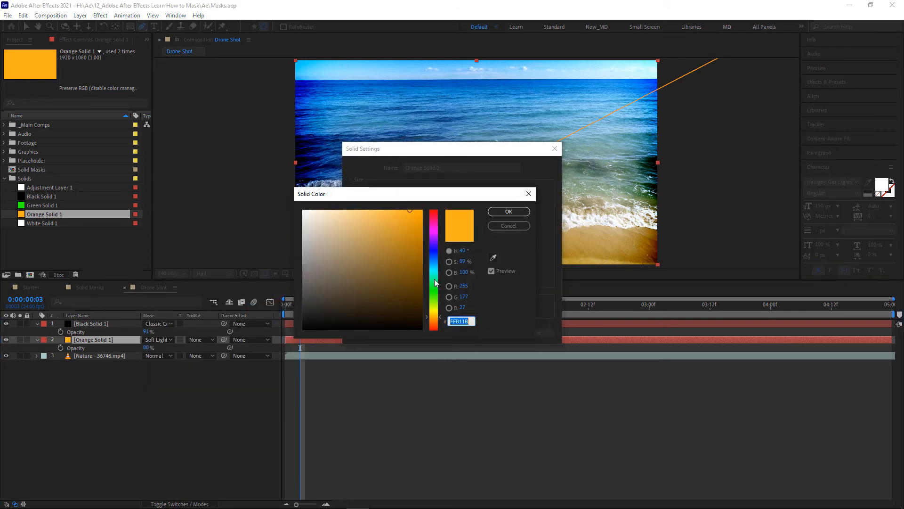
{"action": "left_click_drag", "start_coordinate": [435, 283], "coordinate": [434, 237]}
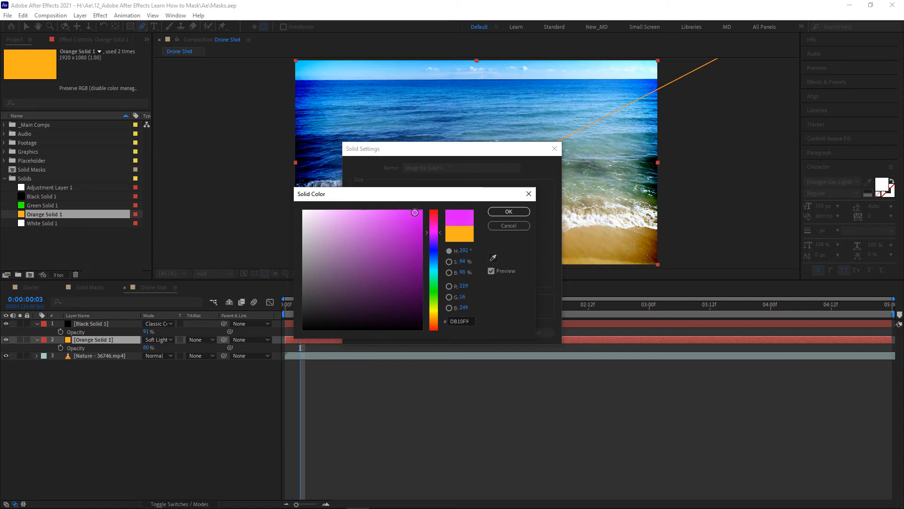
{"action": "left_click", "coordinate": [509, 211]}
{"action": "left_click", "coordinate": [490, 331]}
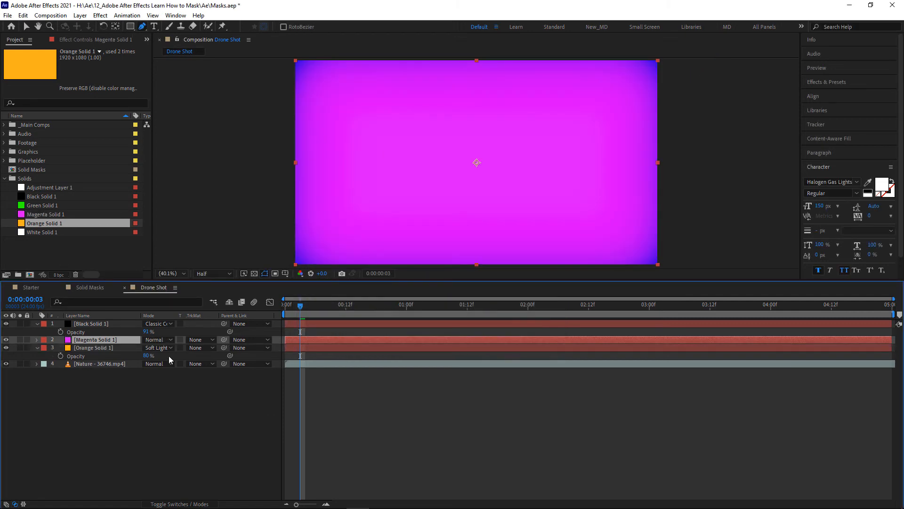
- Draw a triangular Pen mask on the magenta solid around the frame's upper-left part, with its corners outside the frame
{"action": "scroll", "coordinate": [365, 187], "scroll_direction": "down", "scroll_amount": 2}
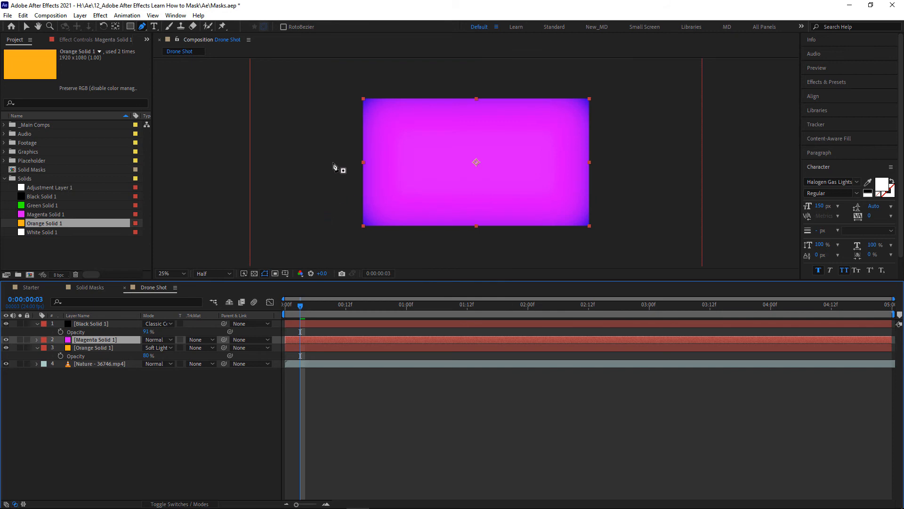
{"action": "left_click", "coordinate": [305, 74]}
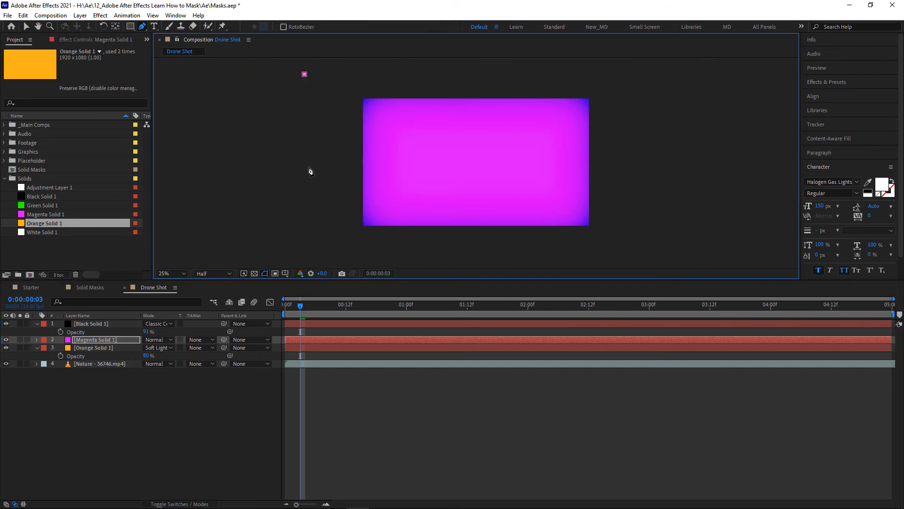
{"action": "left_click", "coordinate": [303, 200]}
{"action": "left_click", "coordinate": [602, 69]}
{"action": "left_click", "coordinate": [304, 74]}
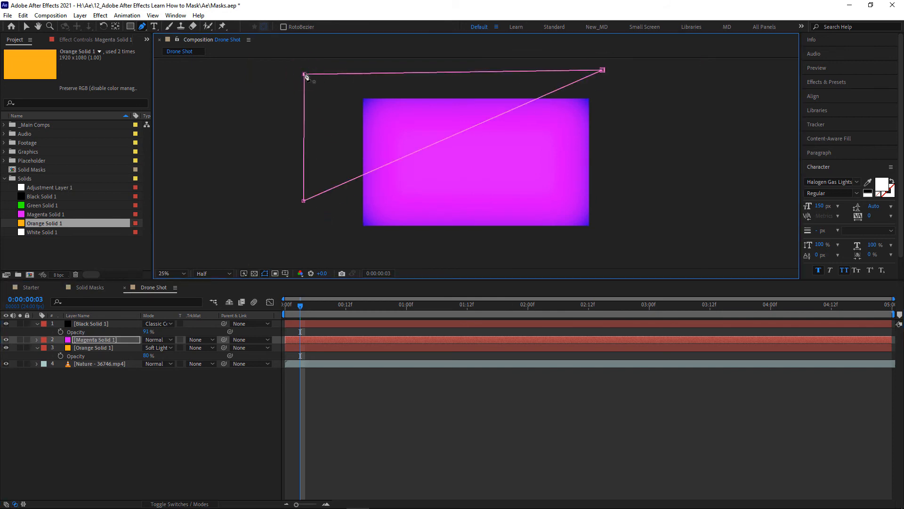
- Move the magenta mask's lower-left point farther down and its upper-right point farther outward so it fills the frame's upper-left half
{"action": "left_click_drag", "start_coordinate": [303, 202], "coordinate": [304, 234]}
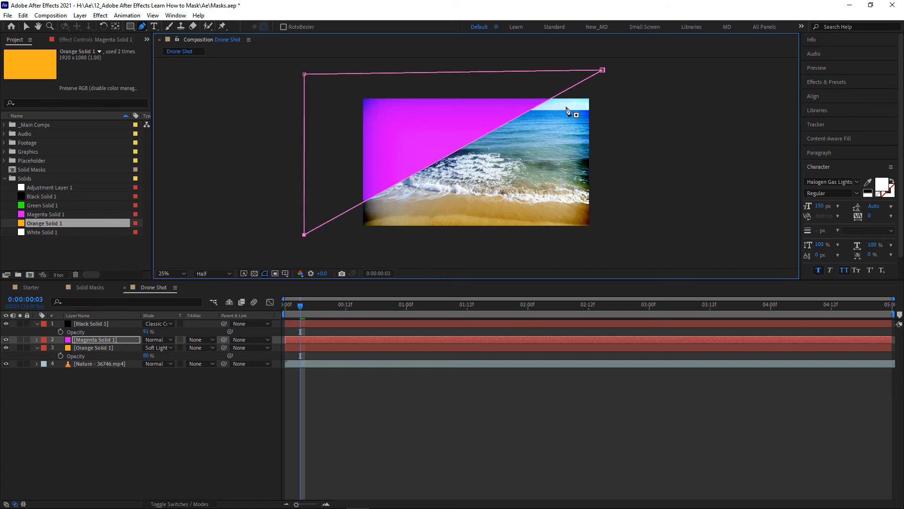
{"action": "left_click_drag", "start_coordinate": [602, 70], "coordinate": [630, 73]}
{"action": "left_click", "coordinate": [181, 272]}
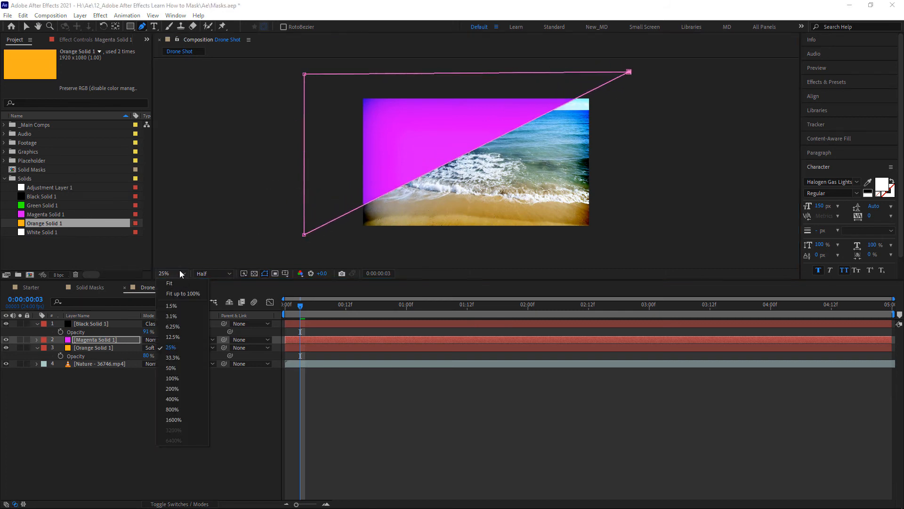
{"action": "left_click", "coordinate": [190, 293]}
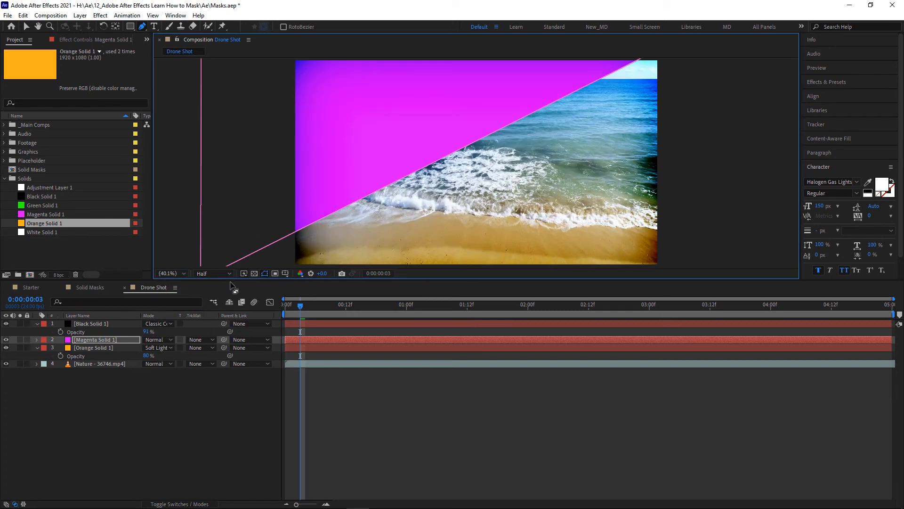
- Rename the magenta solid layer as Vignette
{"action": "left_click", "coordinate": [113, 340]}
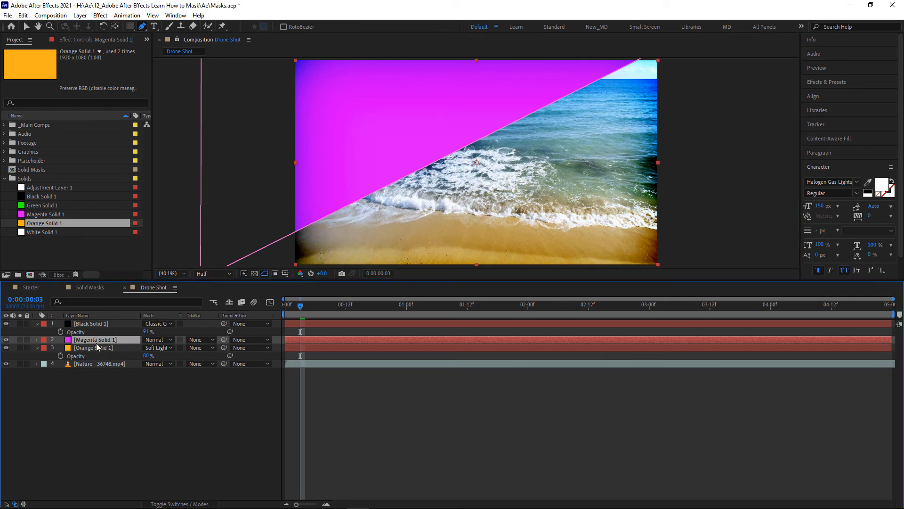
{"action": "left_click", "coordinate": [36, 340]}
{"action": "left_click", "coordinate": [36, 339]}
{"action": "key", "text": "Return"}
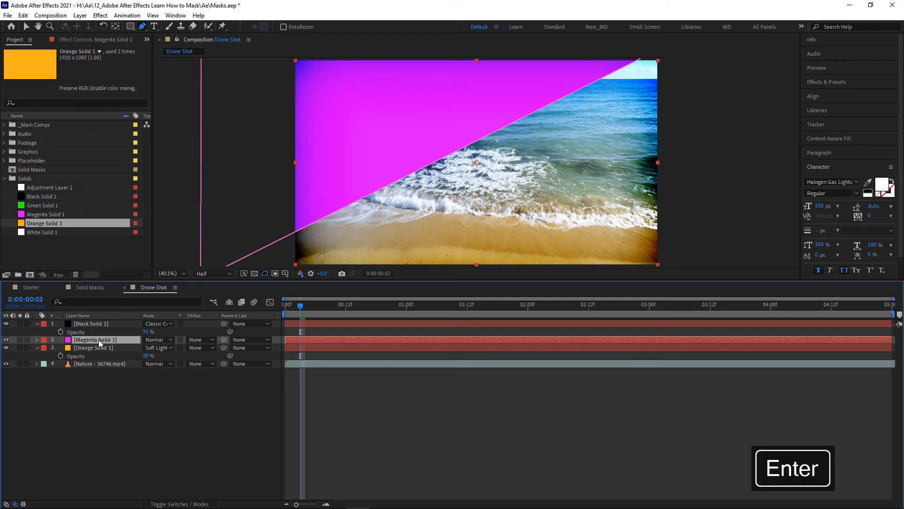
{"action": "type", "text": "Vignette"}
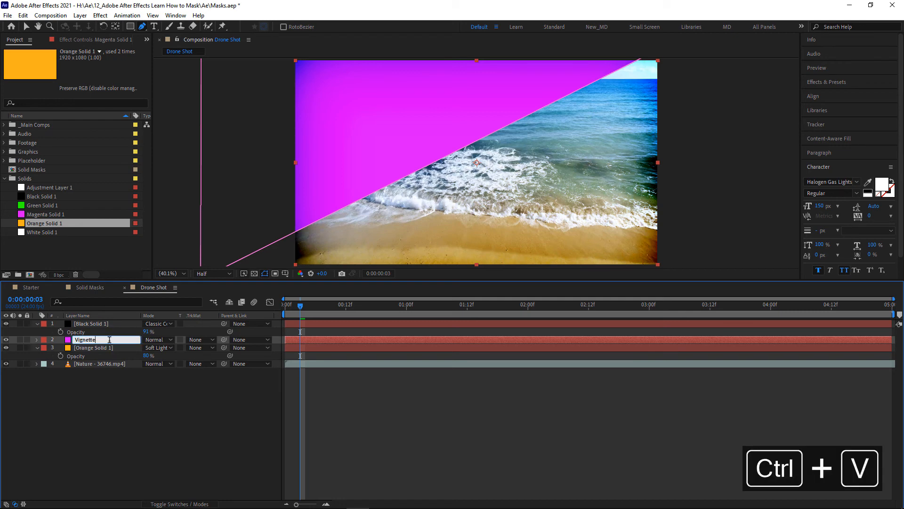
{"action": "key", "text": "Return"}
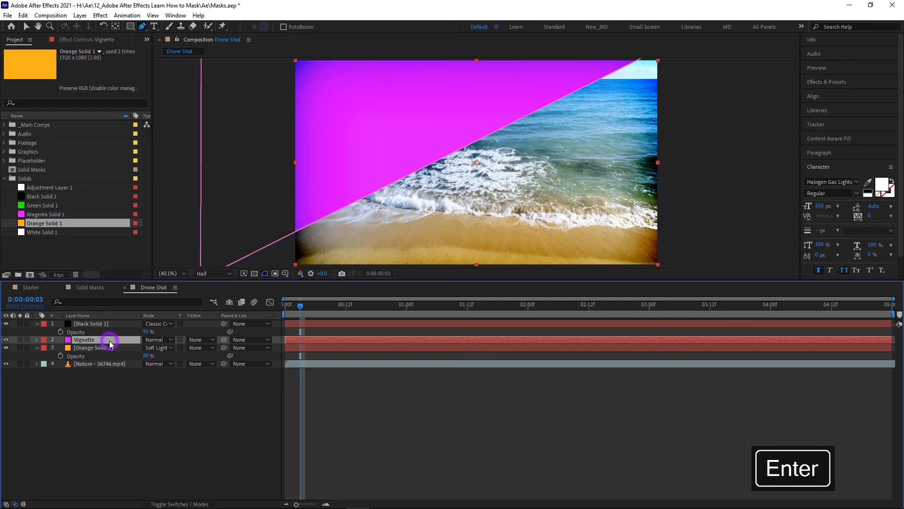
- Feather the Vignette layer's mask by 436 pixels and set the layer's blending mode to Soft Light
{"action": "key", "text": "f"}
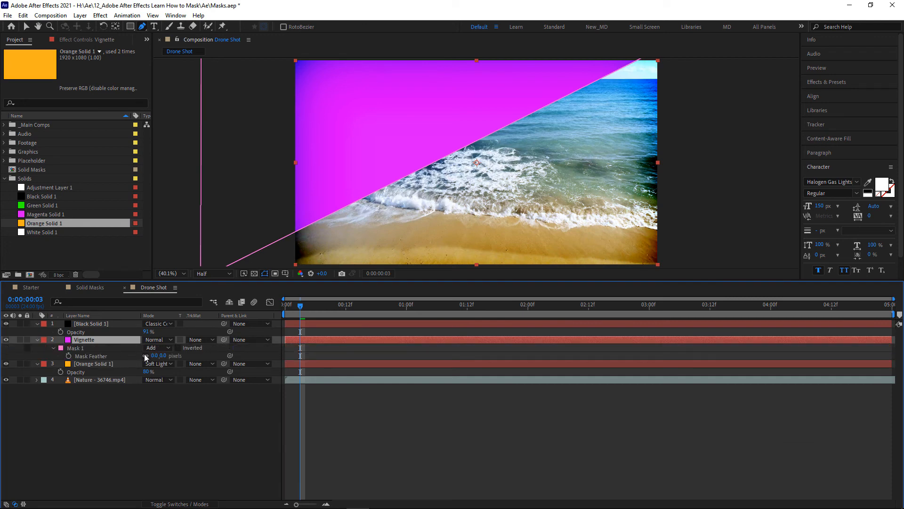
{"action": "left_click_drag", "start_coordinate": [153, 356], "coordinate": [321, 350]}
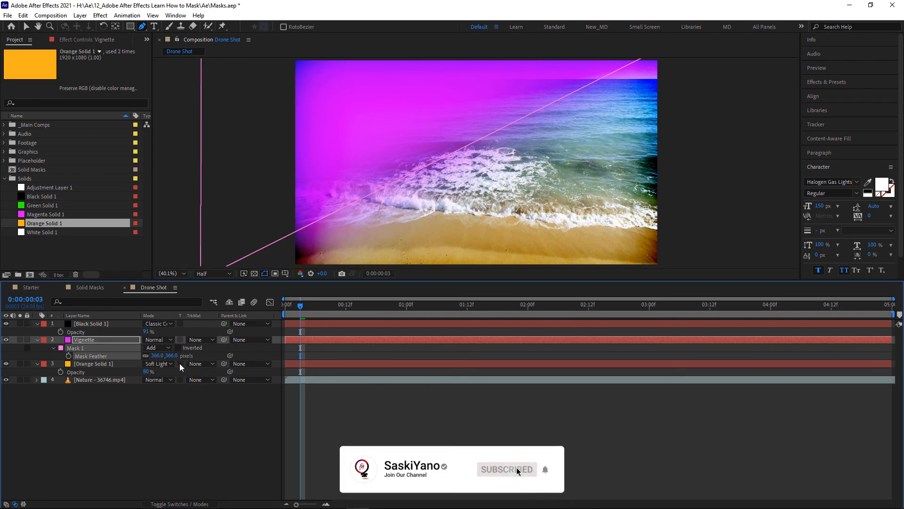
{"action": "left_click_drag", "start_coordinate": [191, 355], "coordinate": [191, 344]}
{"action": "left_click", "coordinate": [155, 340]}
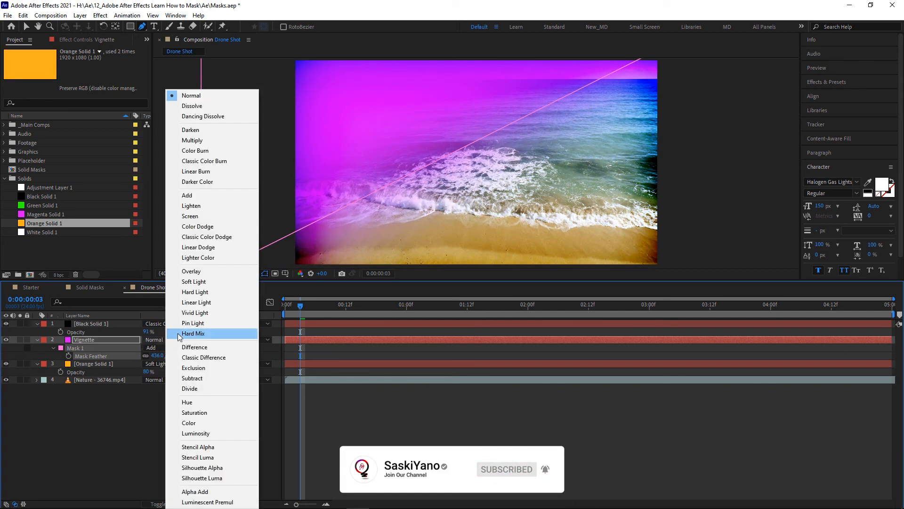
{"action": "left_click", "coordinate": [202, 283]}
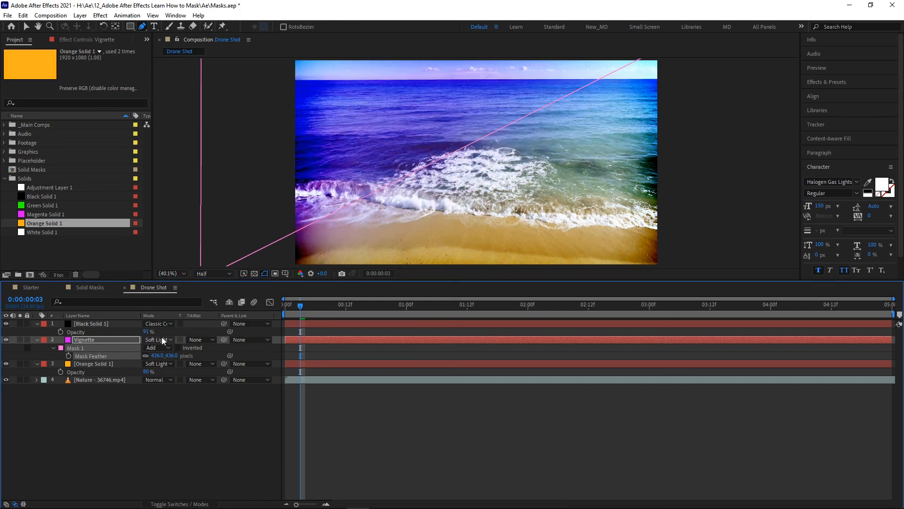
- Lower the Vignette layer's opacity to 47% and deselect the layer
{"action": "left_click", "coordinate": [130, 341]}
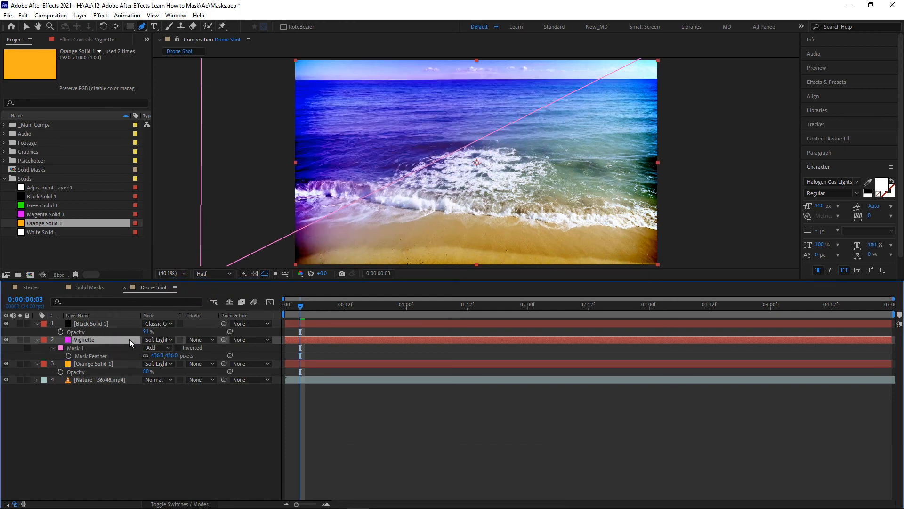
{"action": "key", "text": "t"}
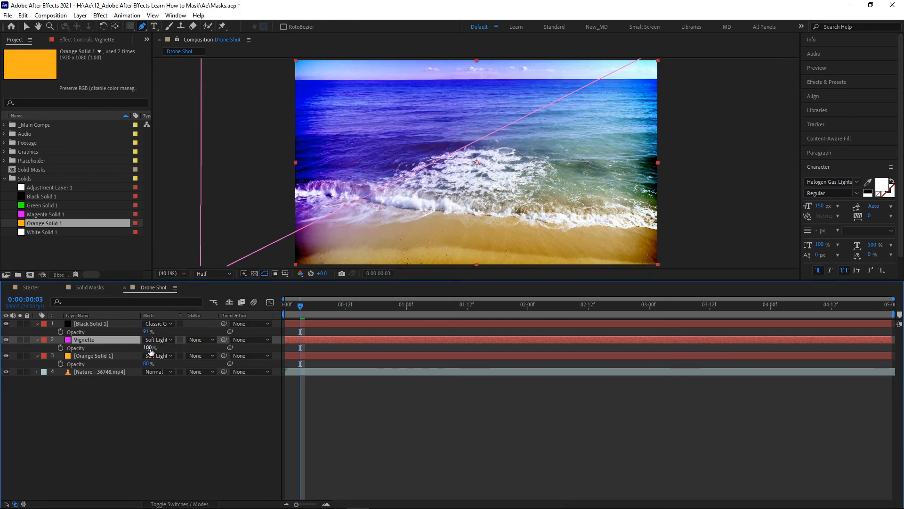
{"action": "left_click_drag", "start_coordinate": [147, 347], "coordinate": [146, 347]}
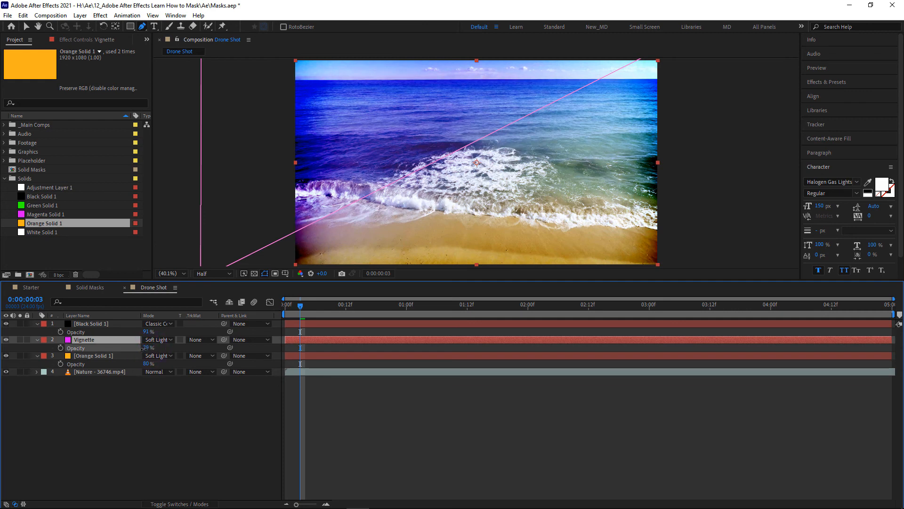
{"action": "left_click_drag", "start_coordinate": [146, 348], "coordinate": [141, 351]}
{"action": "left_click", "coordinate": [114, 428]}
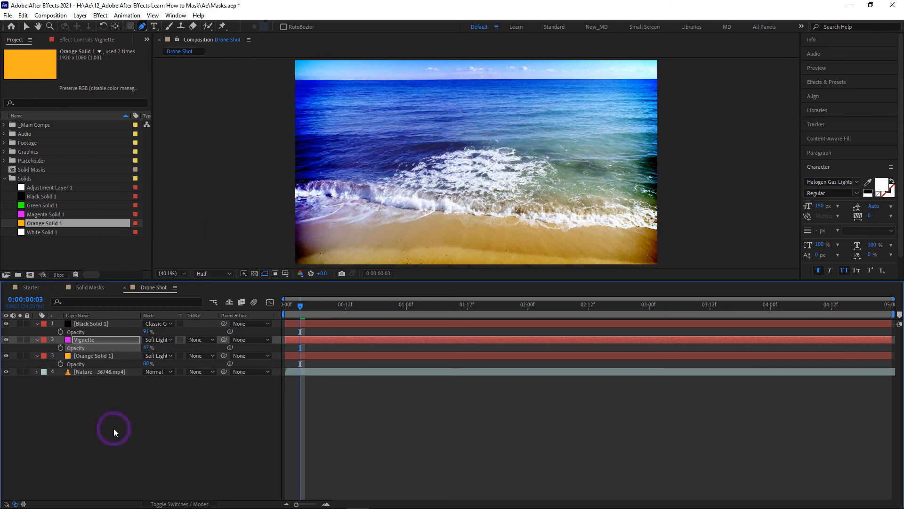
- Compare the color look with the original footage by soloing and unsoloing the Nature footage layer, enlarging the composition view
{"action": "left_click", "coordinate": [20, 372]}
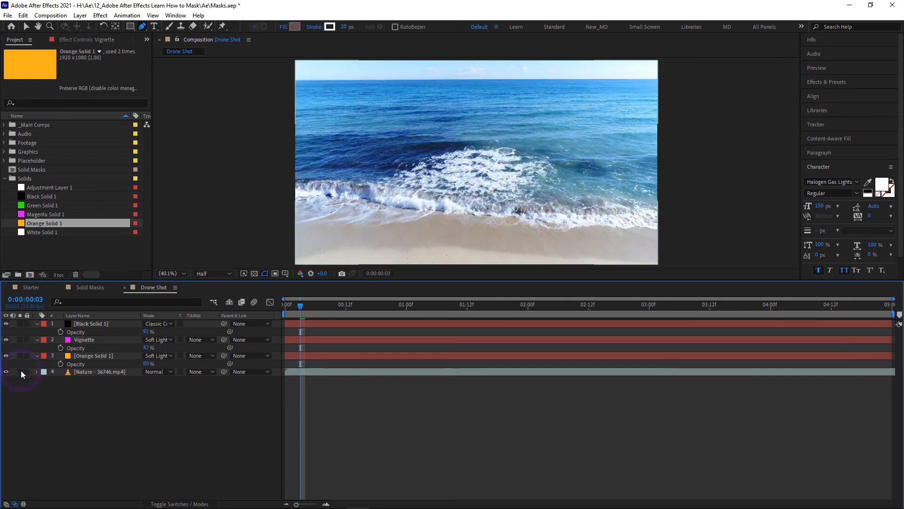
{"action": "left_click", "coordinate": [20, 371]}
{"action": "left_click", "coordinate": [21, 372]}
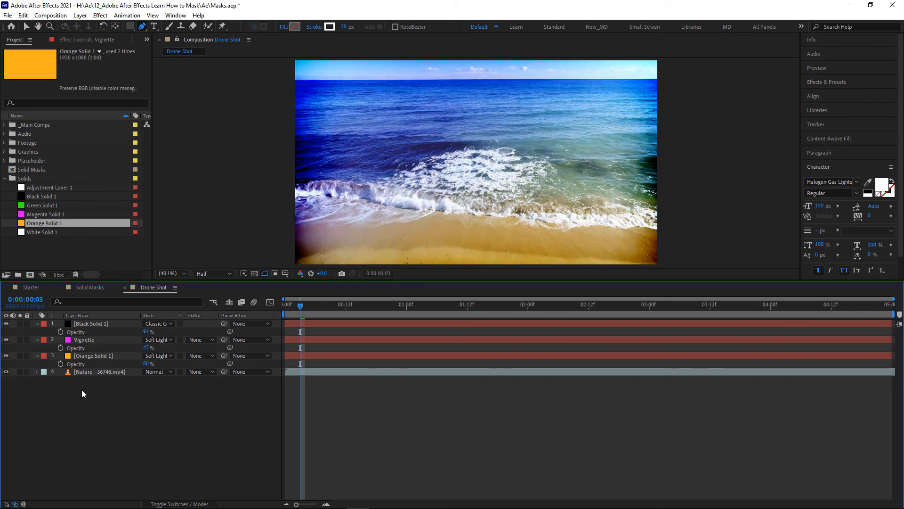
{"action": "left_click_drag", "start_coordinate": [176, 280], "coordinate": [175, 352]}
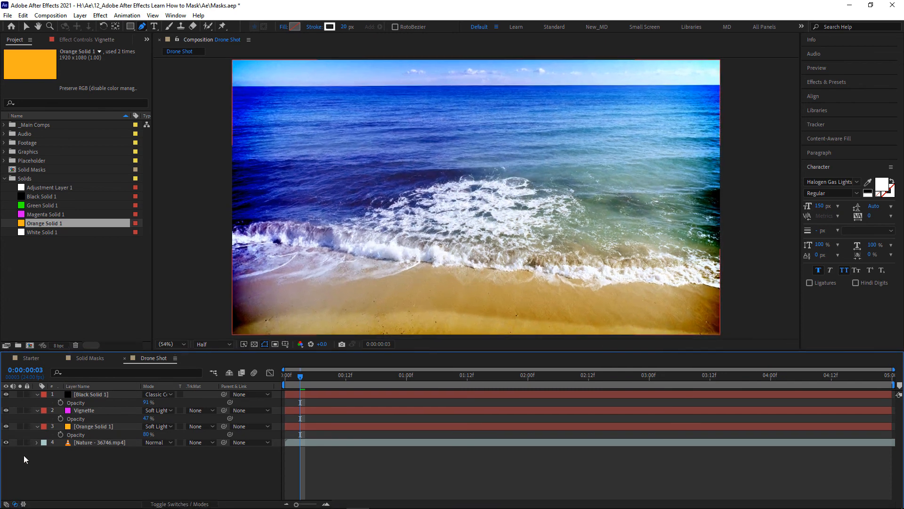
{"action": "left_click", "coordinate": [20, 442]}
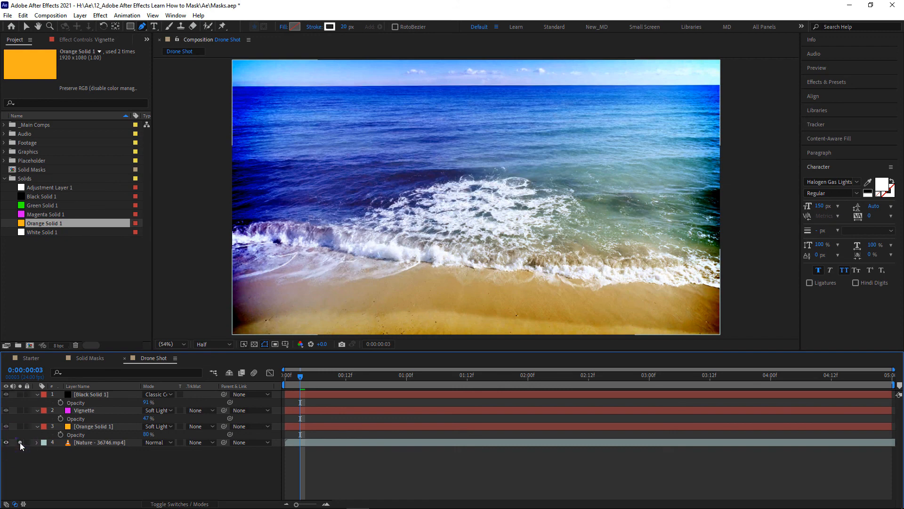
{"action": "left_click", "coordinate": [19, 442]}
{"action": "left_click", "coordinate": [20, 442]}
- Play the Drone Shot composition from the start, comparing it with the soloed footage, and save the project
{"action": "left_click", "coordinate": [87, 359]}
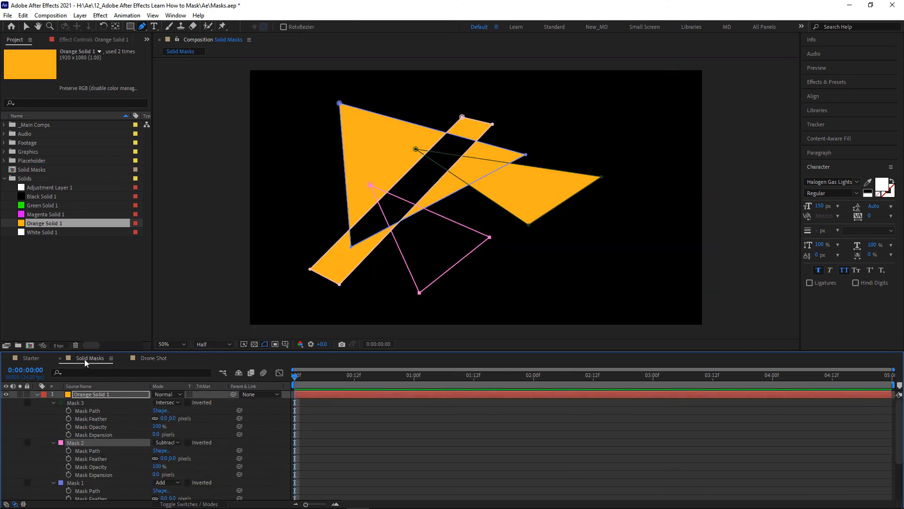
{"action": "left_click", "coordinate": [141, 357]}
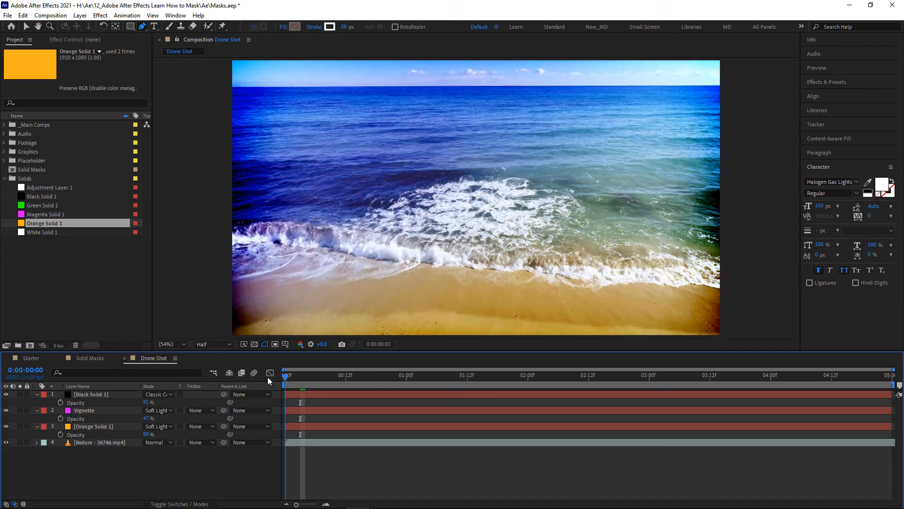
{"action": "key", "text": "space"}
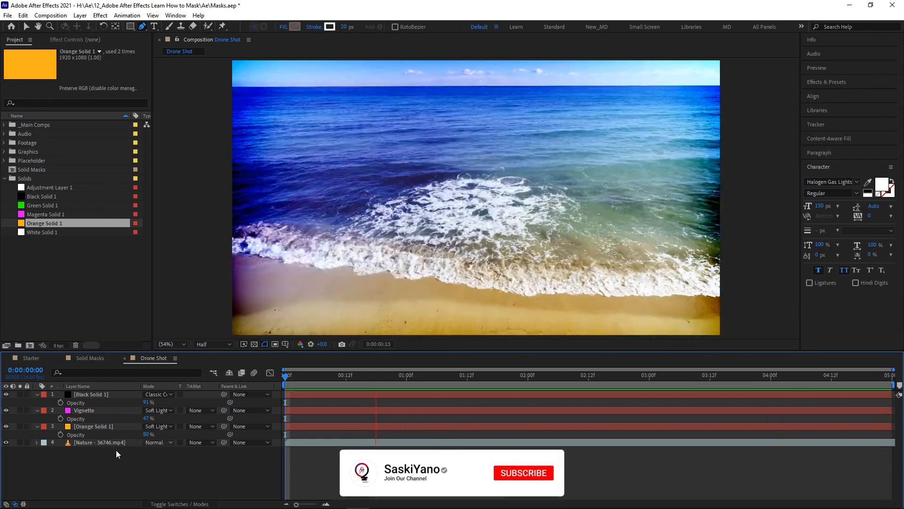
{"action": "left_click", "coordinate": [20, 442]}
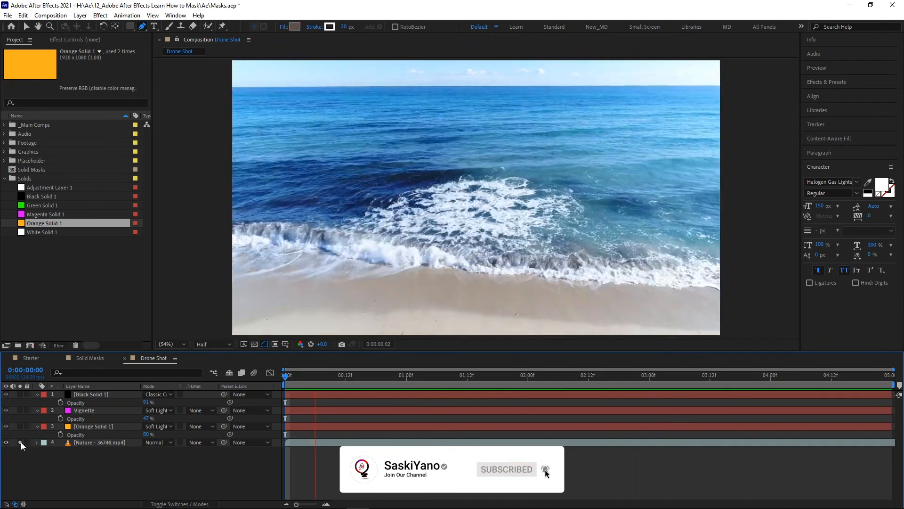
{"action": "left_click", "coordinate": [20, 441]}
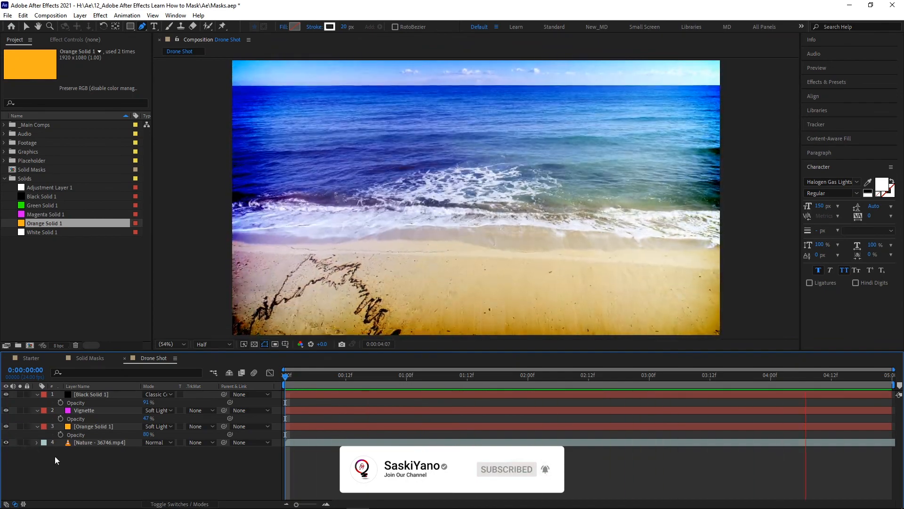
{"action": "key", "text": "ctrl+s"}
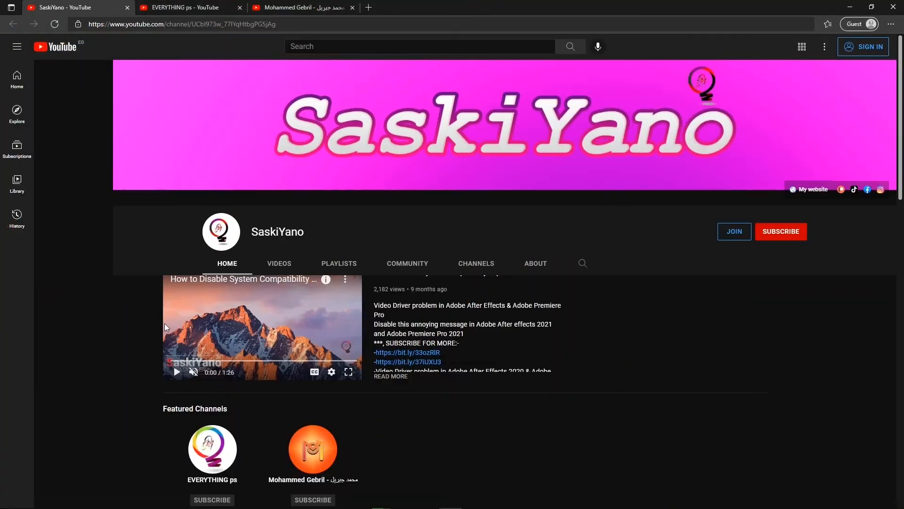
- In the browser, look through the SaskiYano YouTube channel's home page and its playlists
{"action": "scroll", "coordinate": [581, 301], "scroll_direction": "down", "scroll_amount": 8}
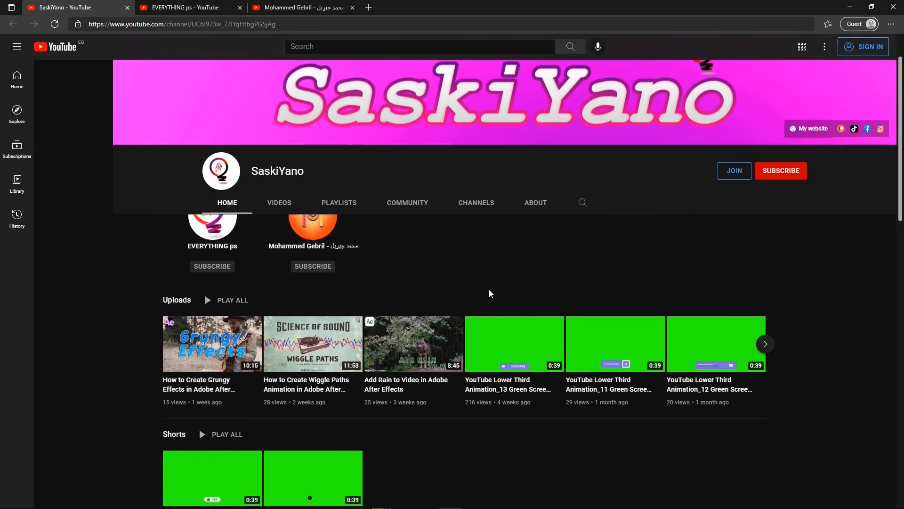
{"action": "scroll", "coordinate": [456, 333], "scroll_direction": "down", "scroll_amount": 8}
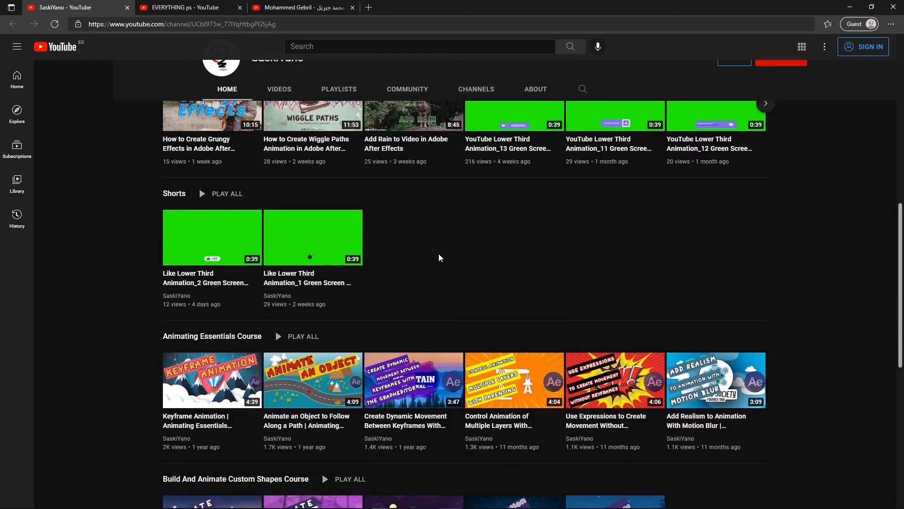
{"action": "scroll", "coordinate": [174, 285], "scroll_direction": "up", "scroll_amount": 15}
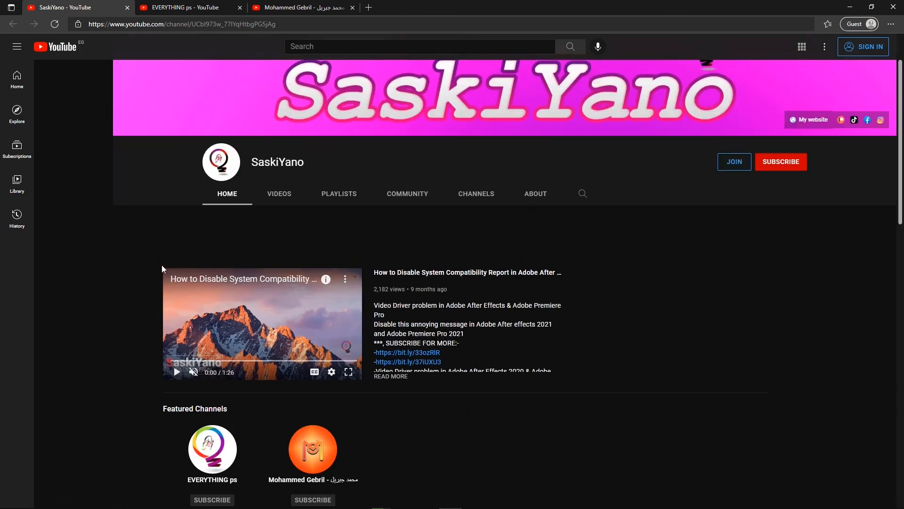
{"action": "left_click", "coordinate": [338, 262]}
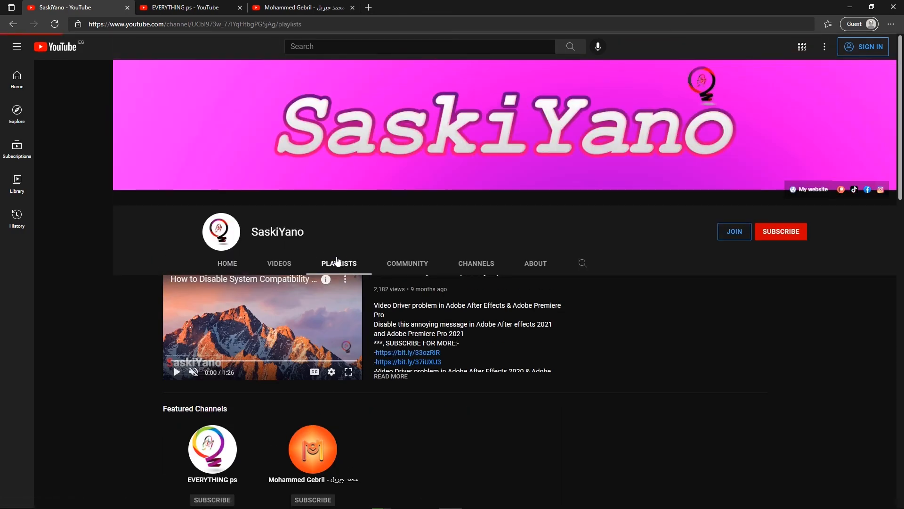
{"action": "scroll", "coordinate": [131, 323], "scroll_direction": "down", "scroll_amount": 3}
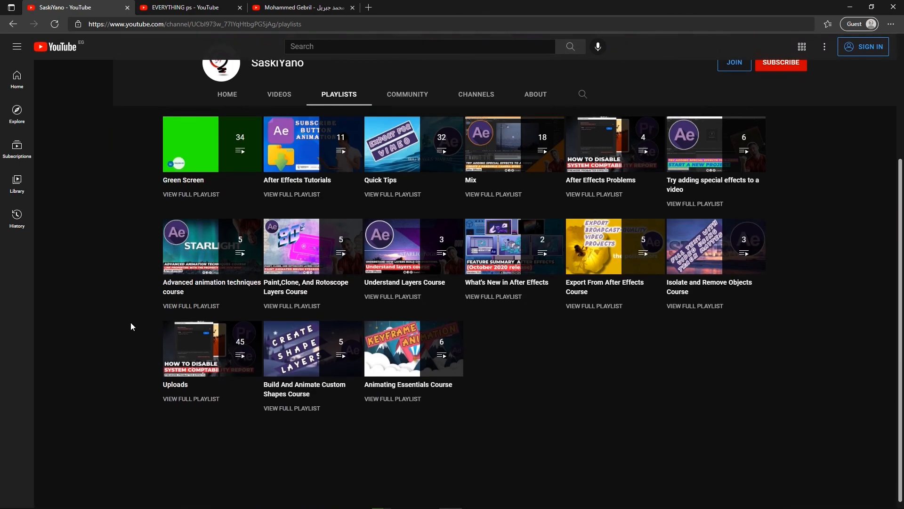